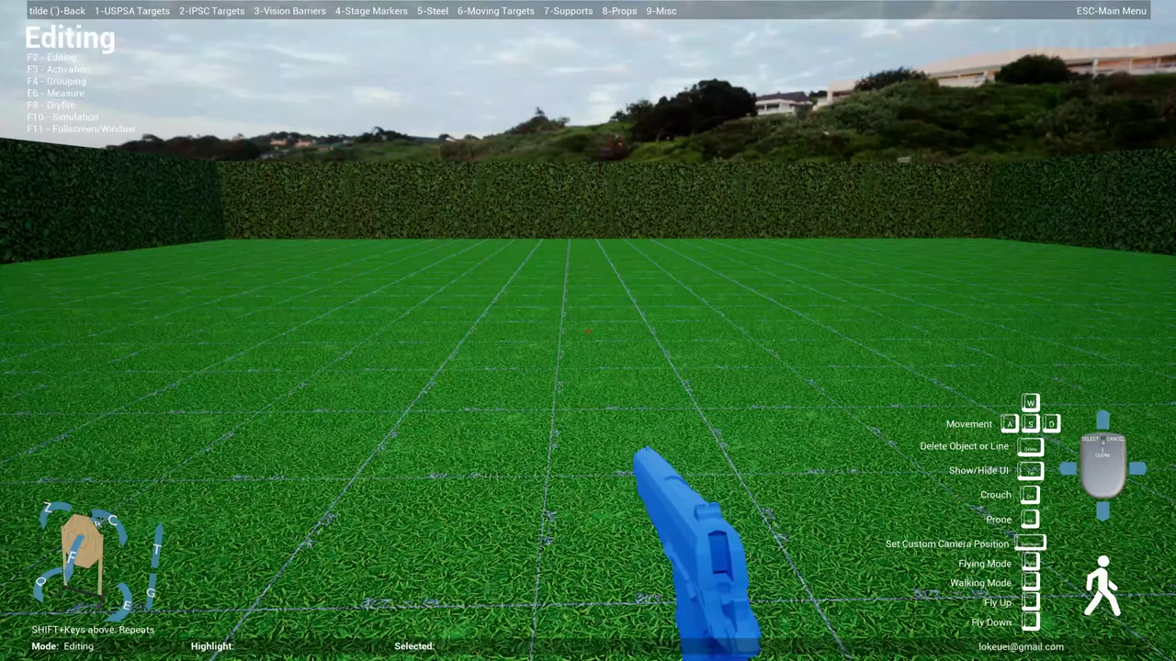
- Place an actionair-ipsc-mini-popper from the Steel targets on the grass ahead
key("w")
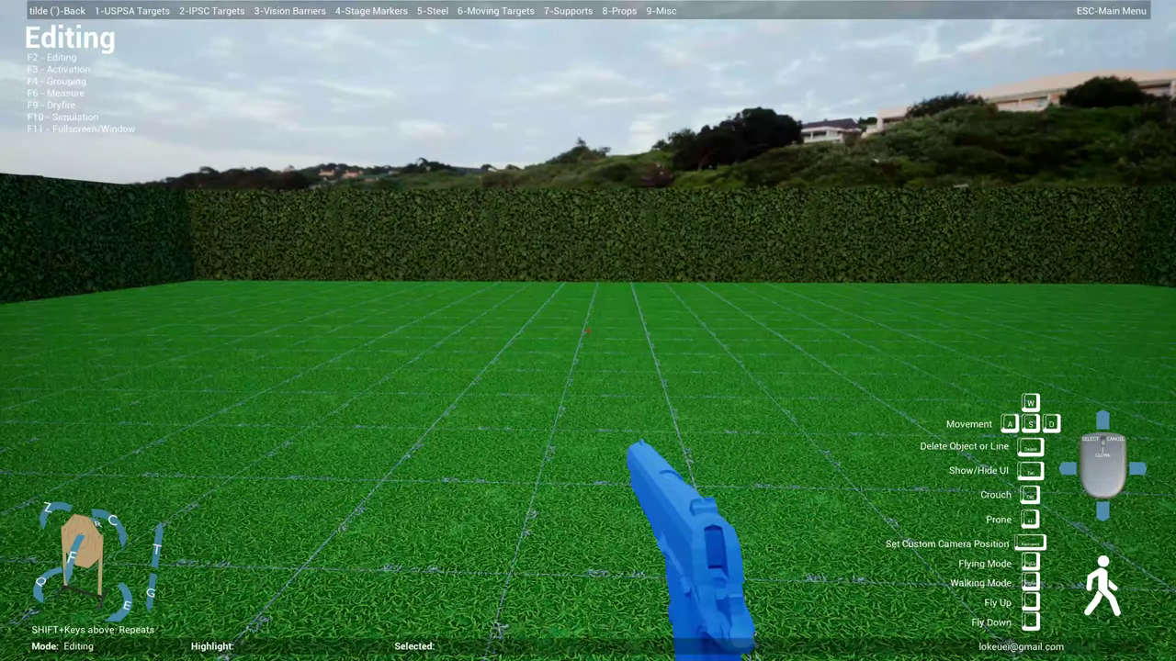
key("5")
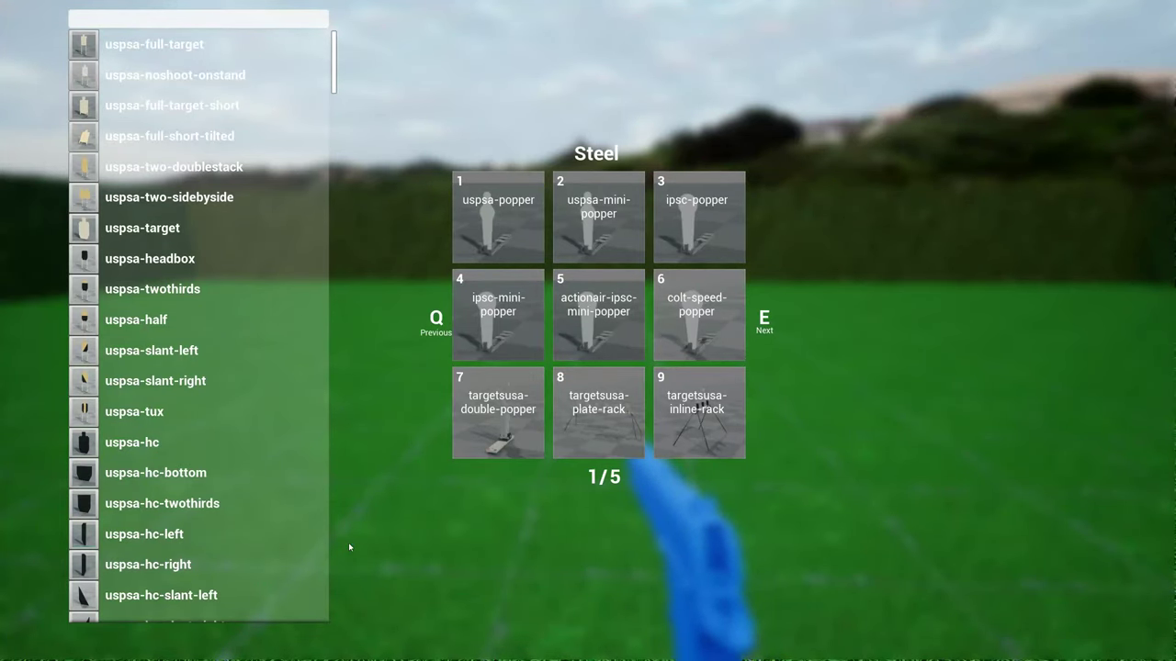
key("5")
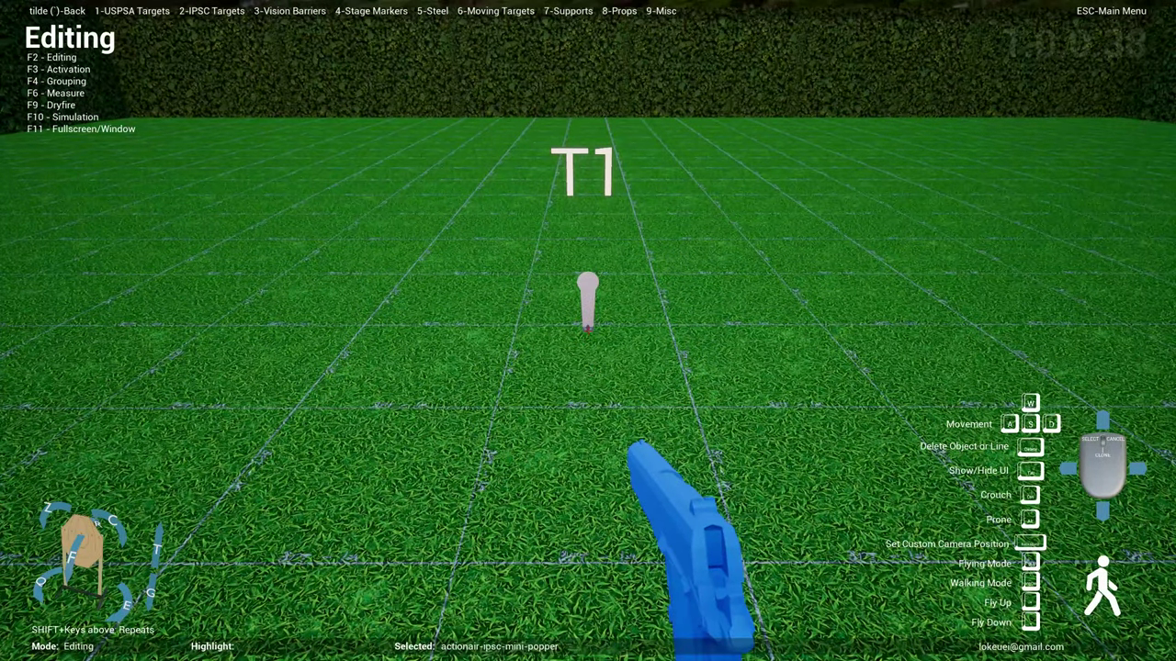
left_click(588, 331)
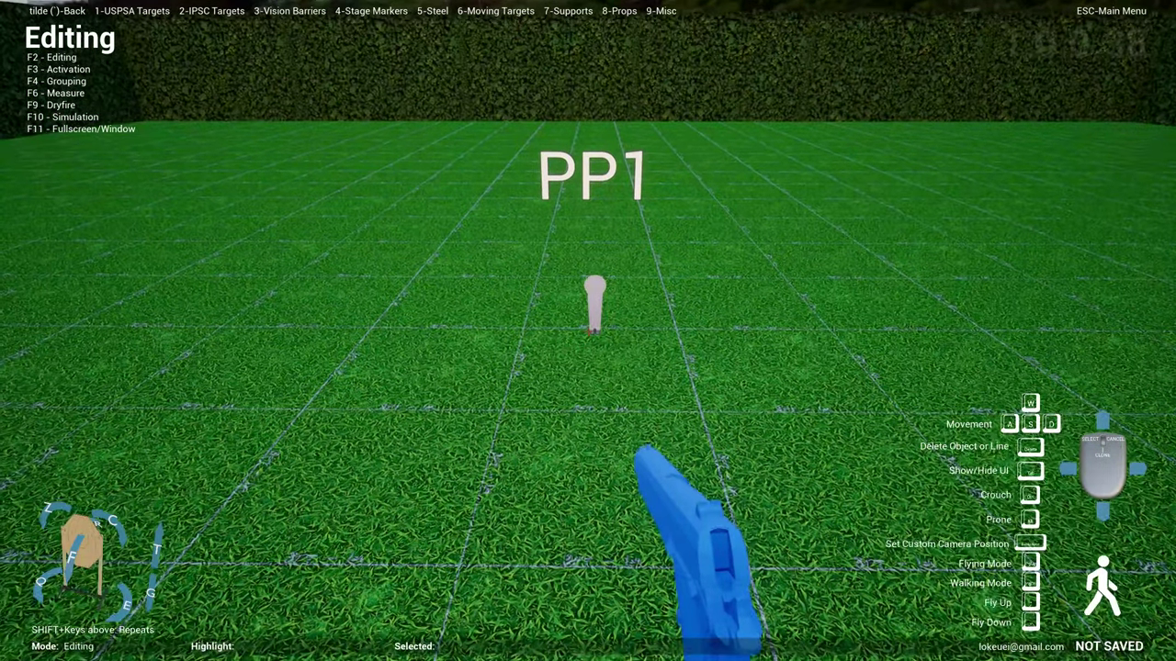
- Place an ipsc-mini-popper from the Steel targets just beside the first popper
key("5")
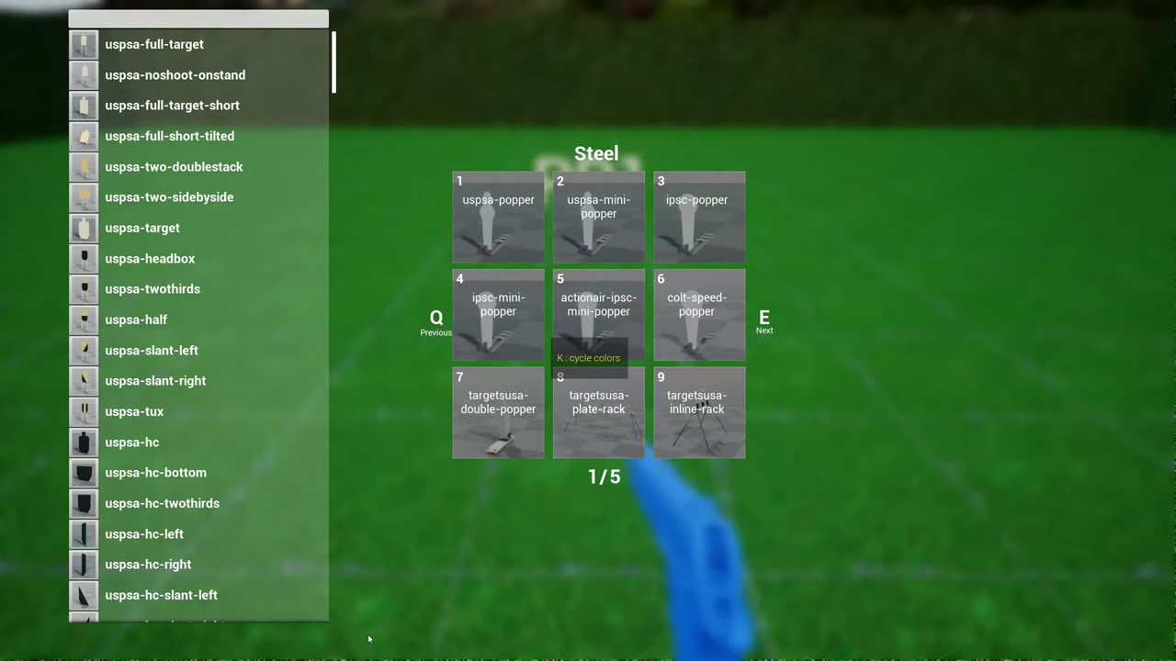
key("2")
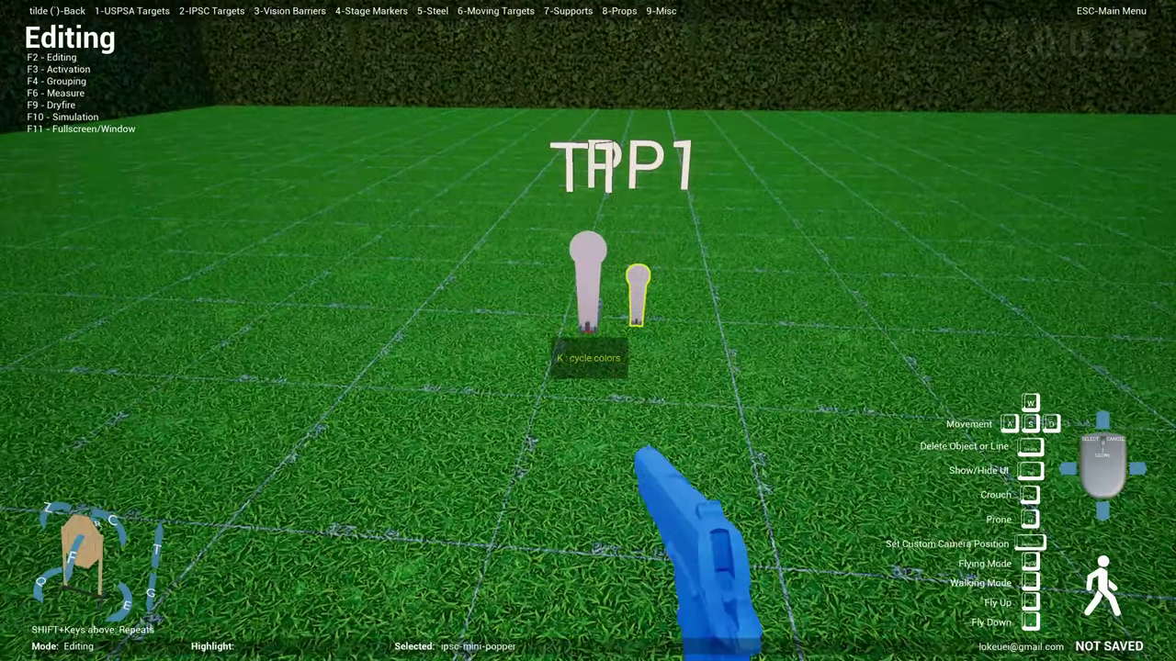
left_click(588, 331)
- Place an actionair-plate-round on the grass to the right of the two poppers
key("w")
key("a")
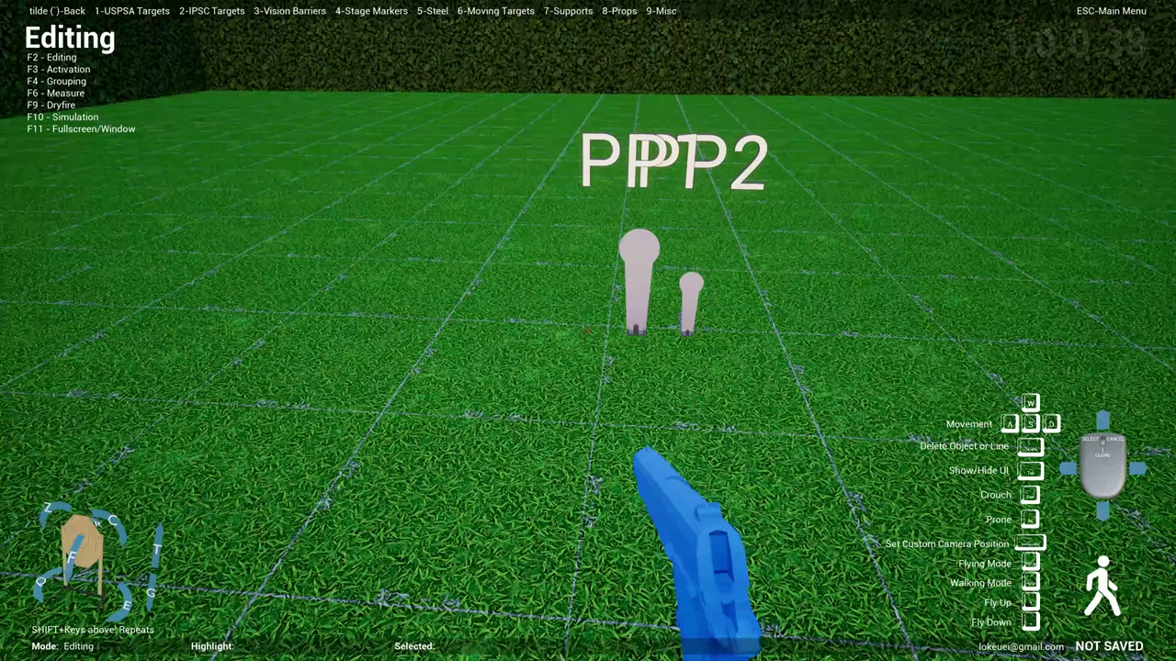
key("s")
key("d")
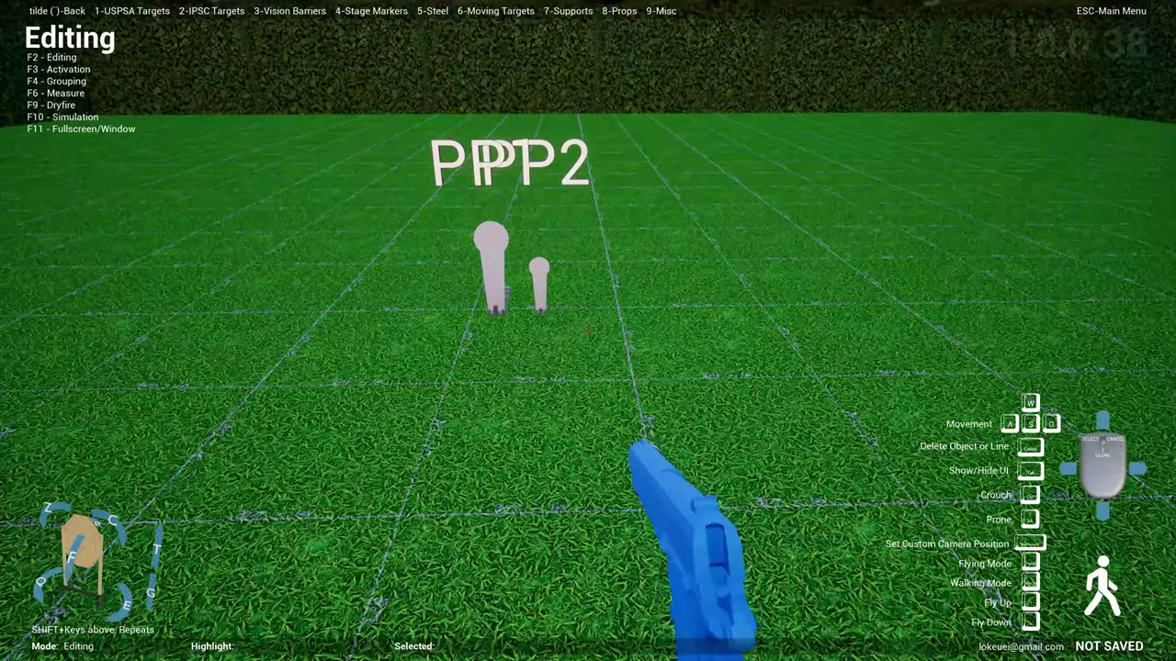
key("5")
key("e")
key("e")
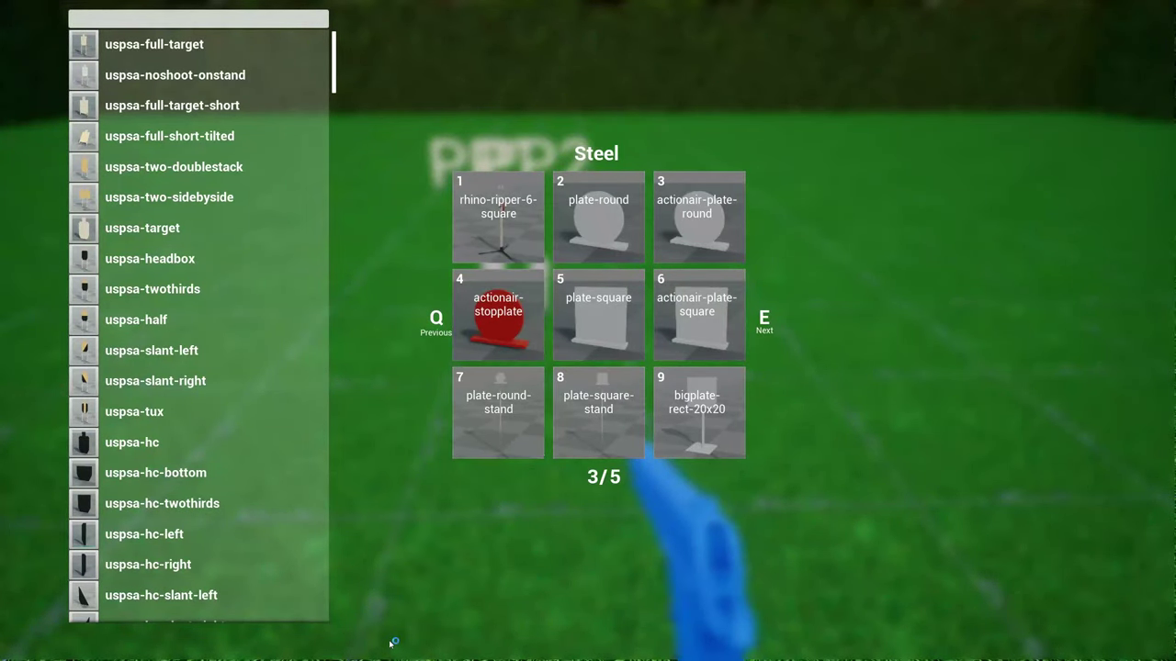
key("3")
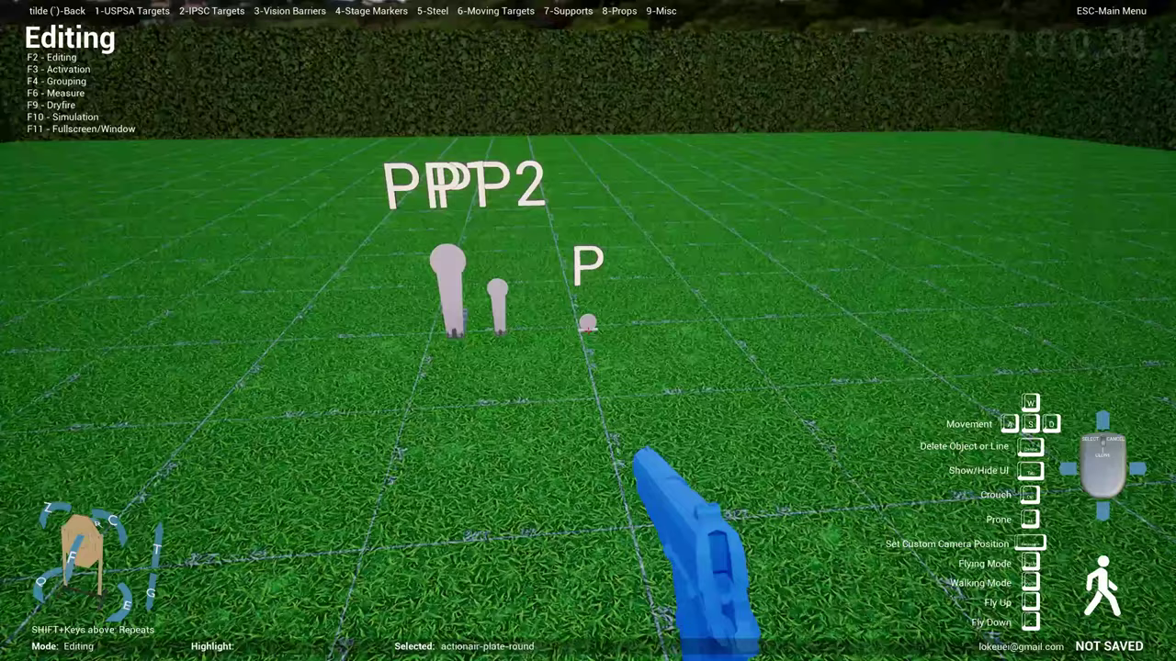
left_click(588, 331)
- Place an actionair-plate-square directly beside the round plate
key("5")
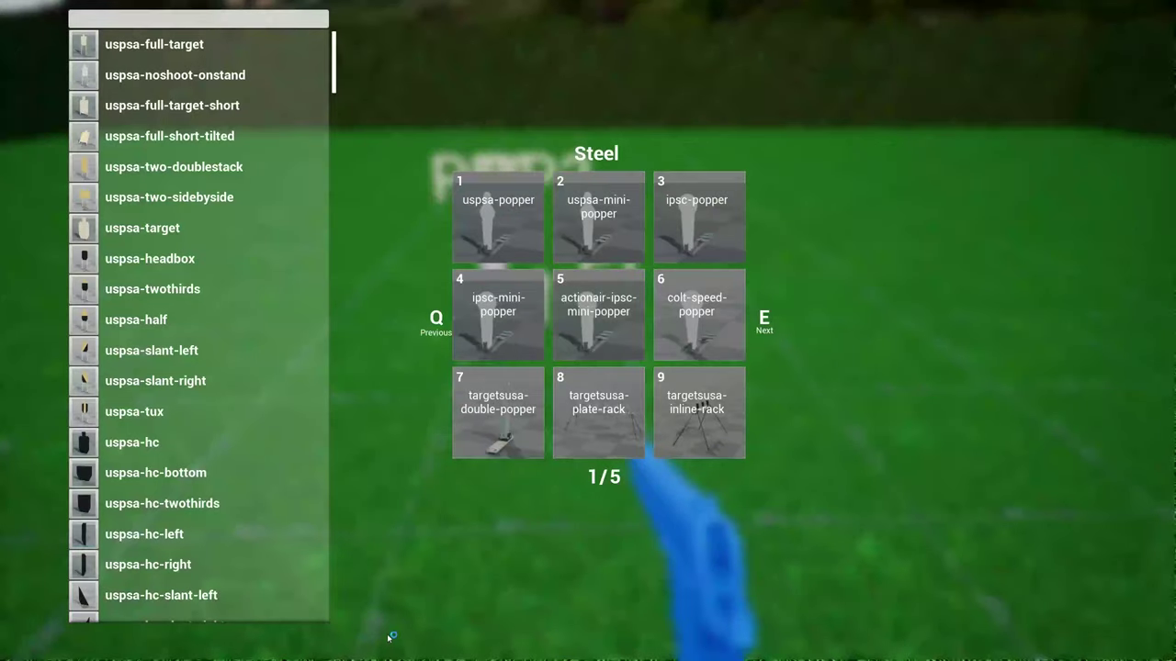
key("e")
key("e")
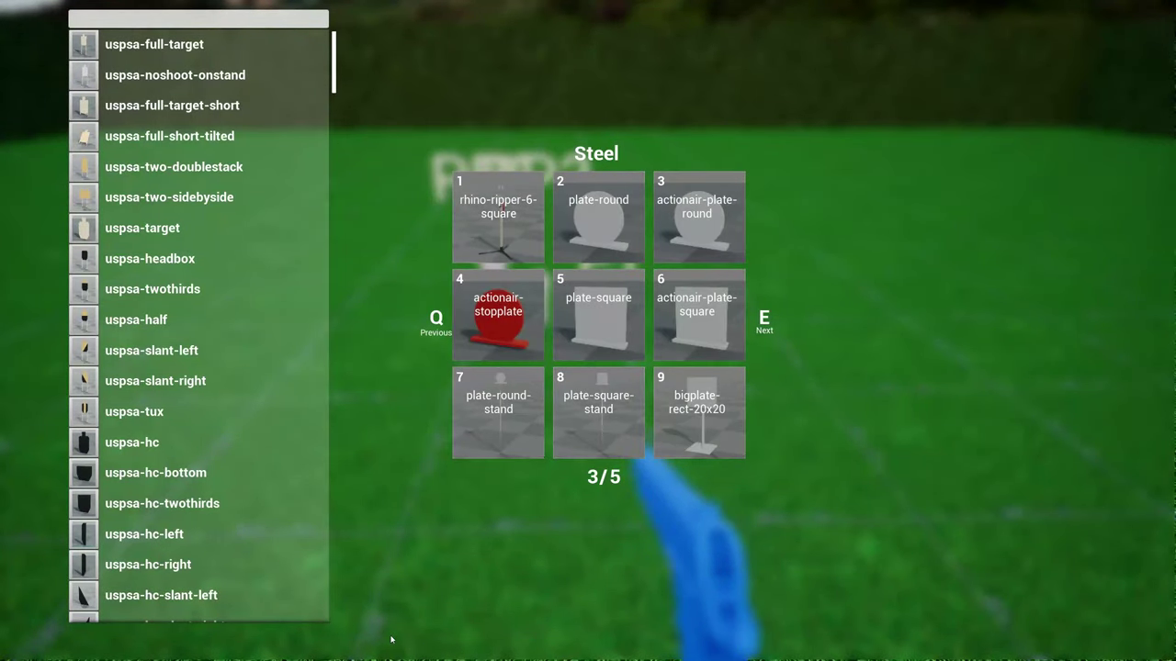
key("6")
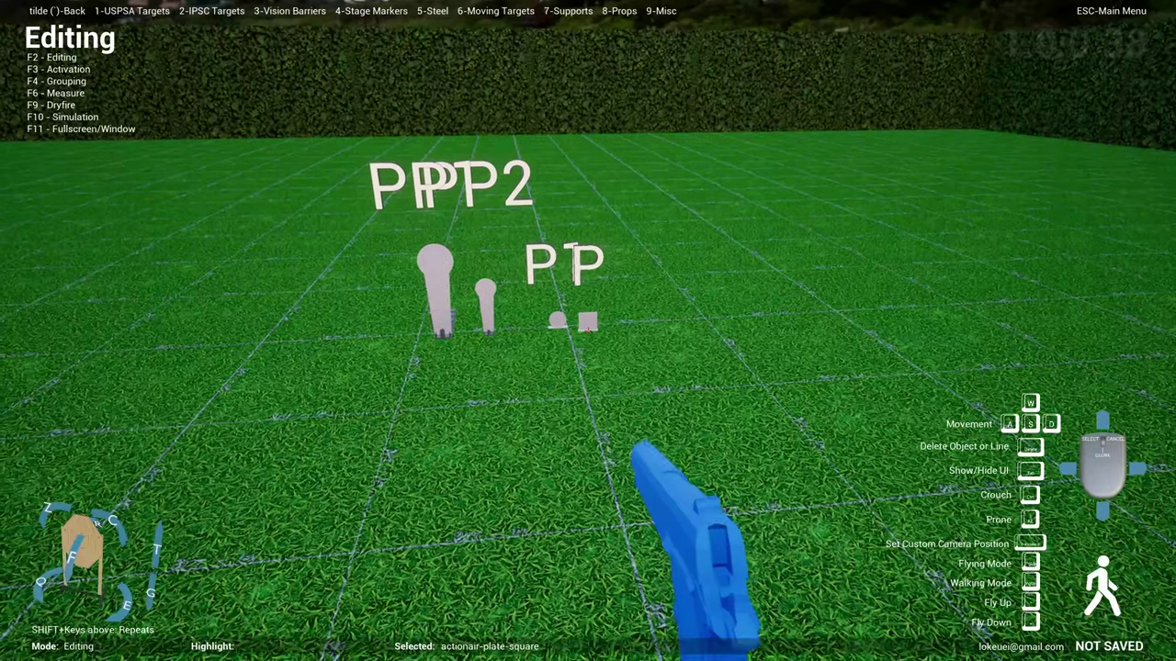
left_click(588, 330)
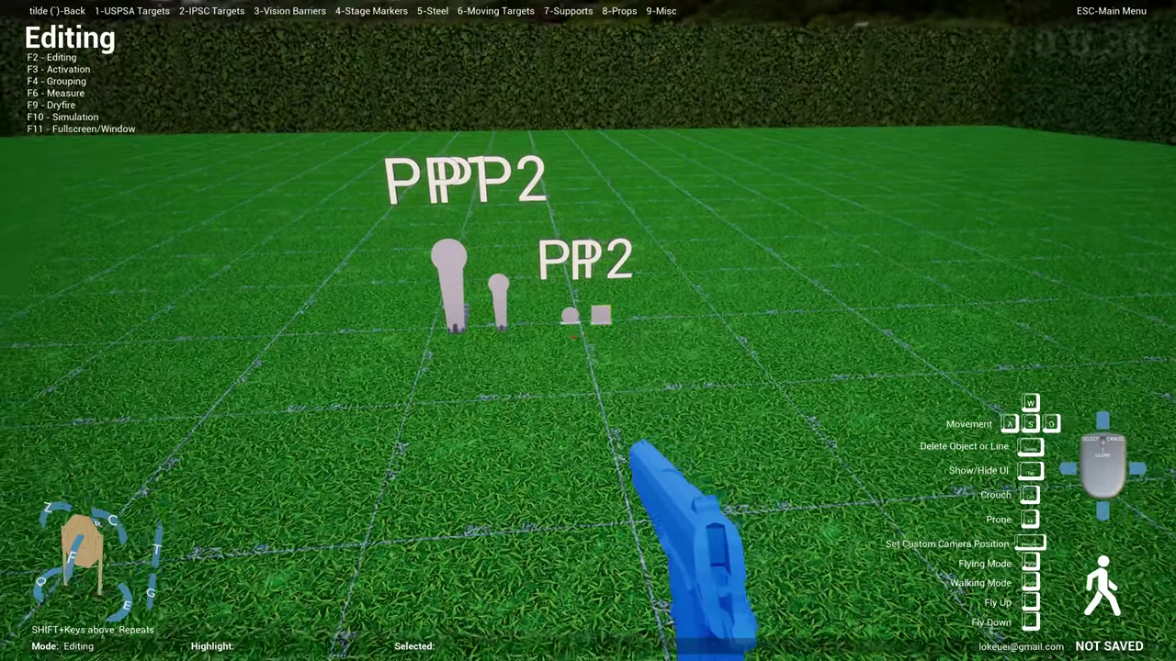
- Place an actionair-stopplate on the grass in front of the poppers and plates
key("5")
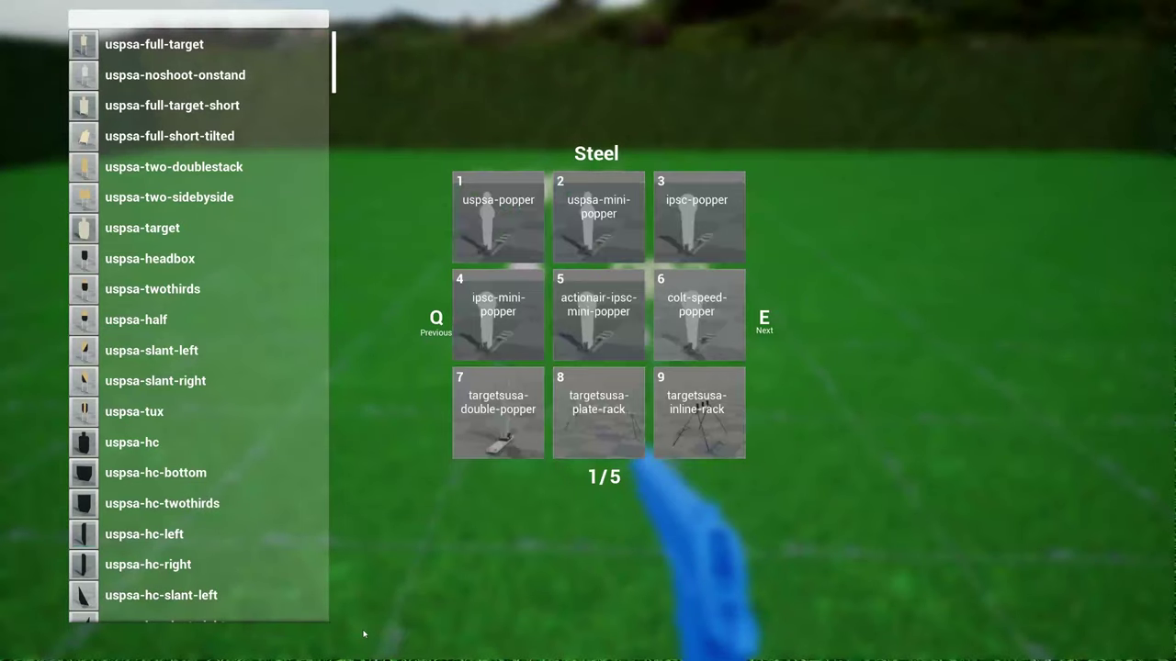
key("e")
key("e")
key("4")
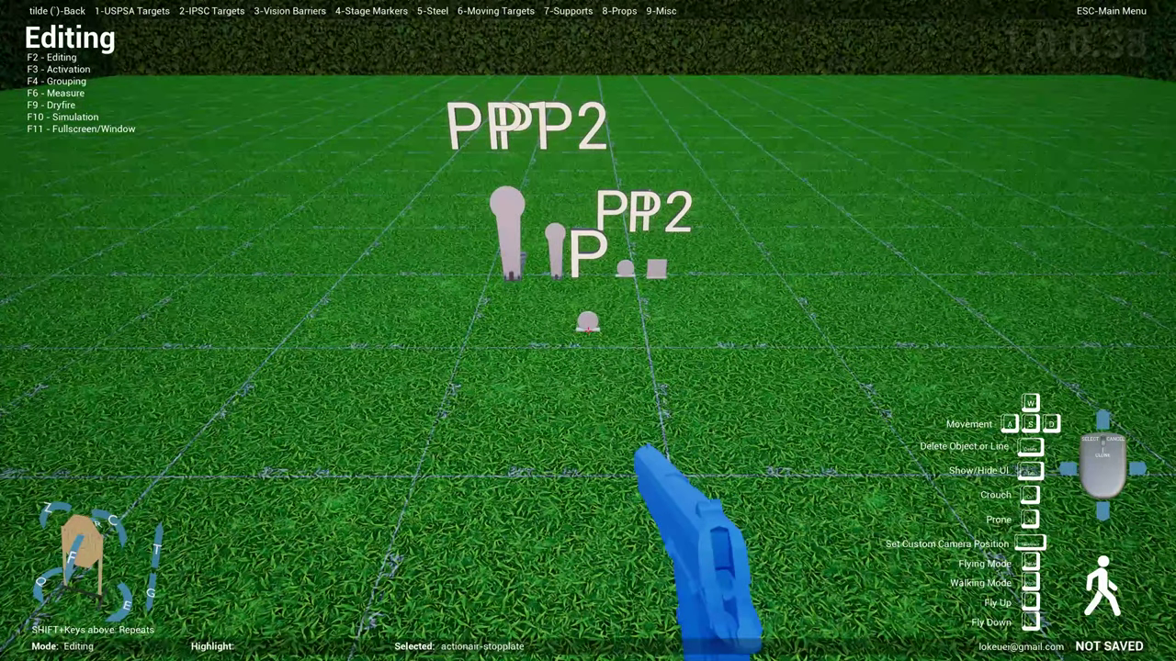
left_click(588, 331)
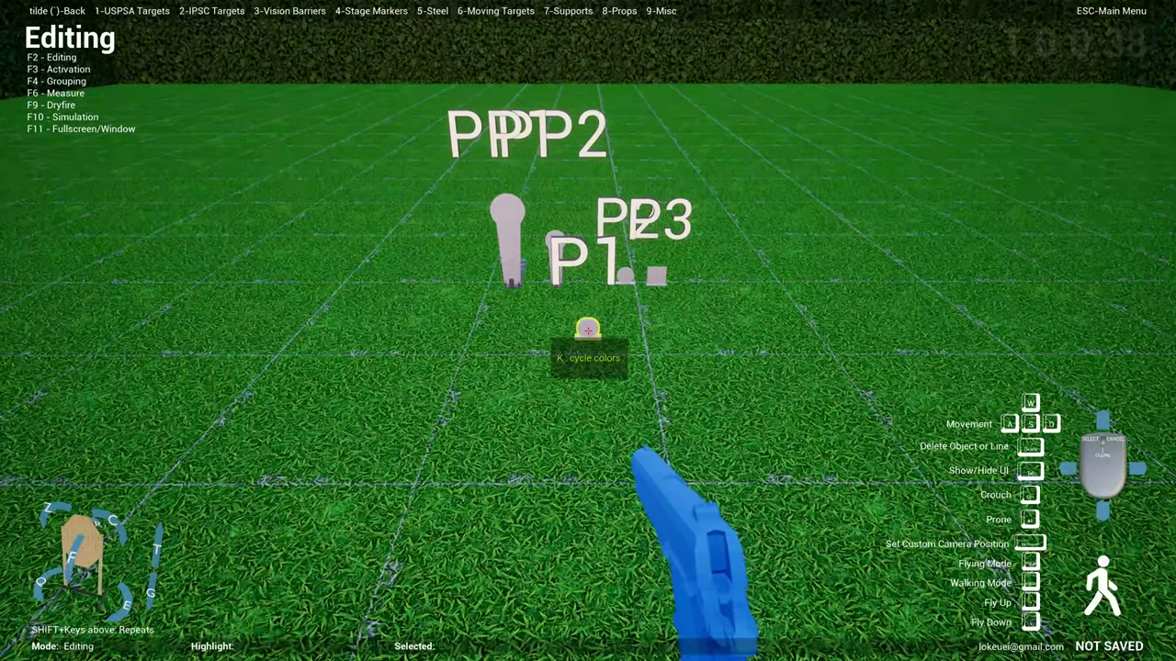
- Test the steel in Simulation mode by shooting the round, square and stop plates, and return to Editing mode
key("s")
key("F10")
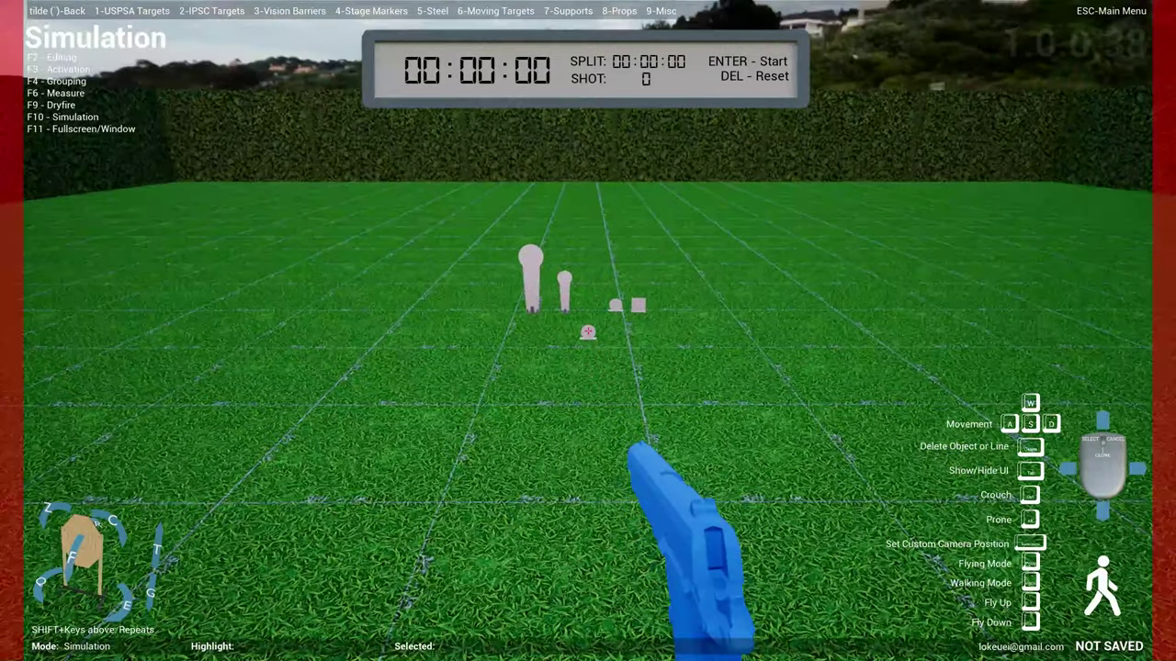
key("w")
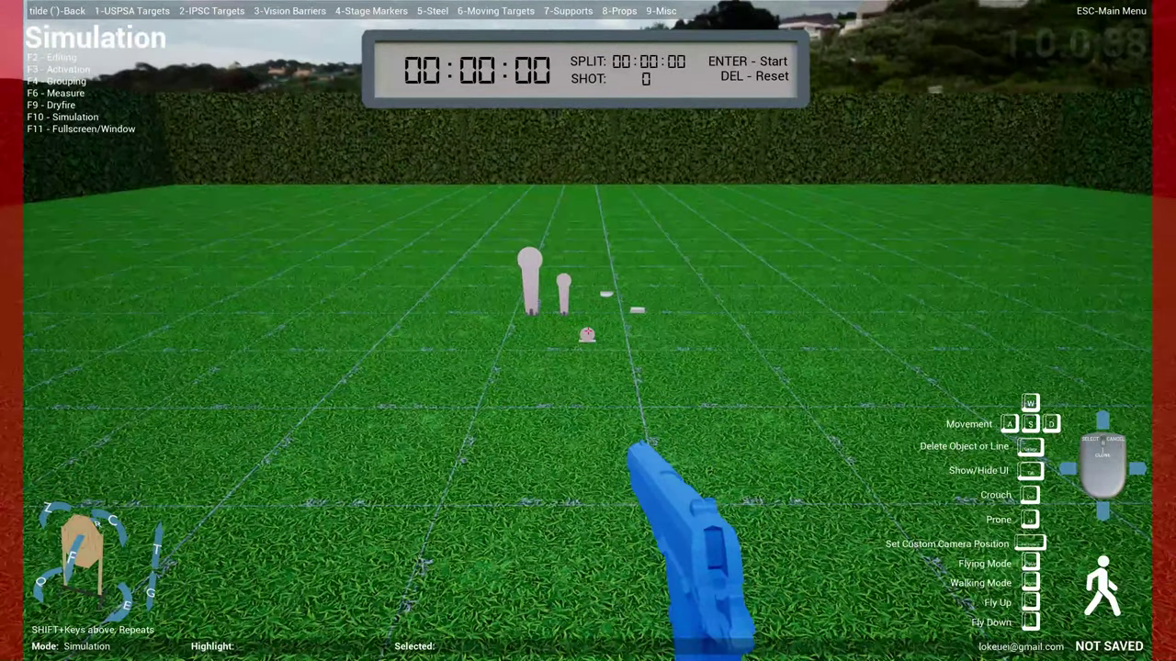
left_click(588, 332)
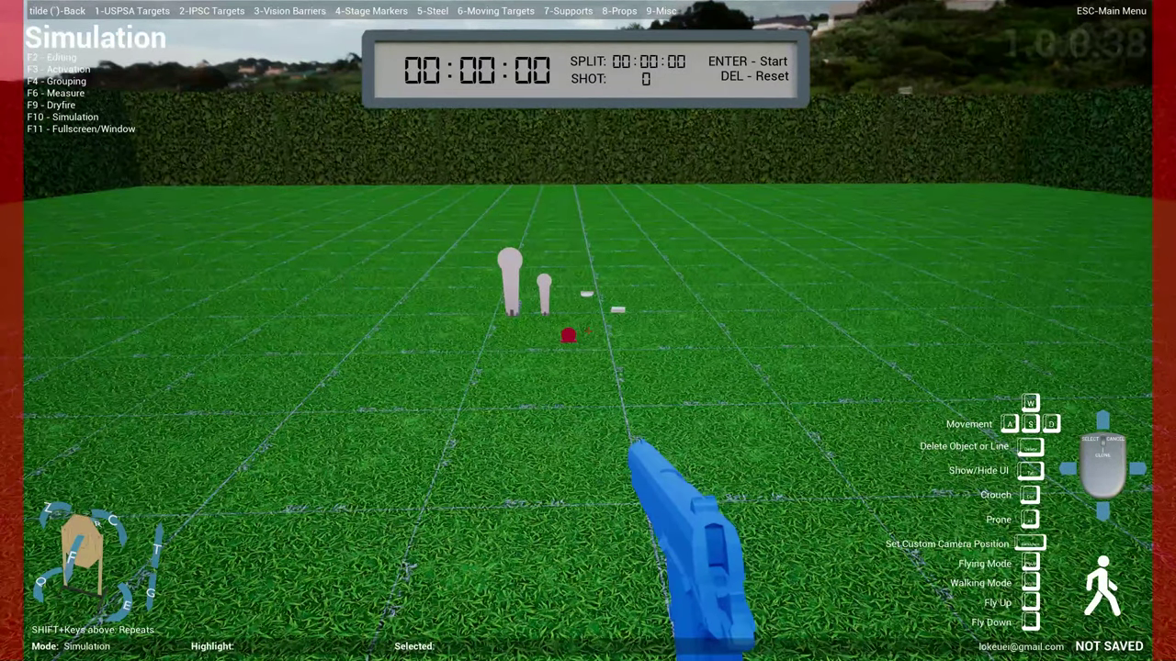
key("F2")
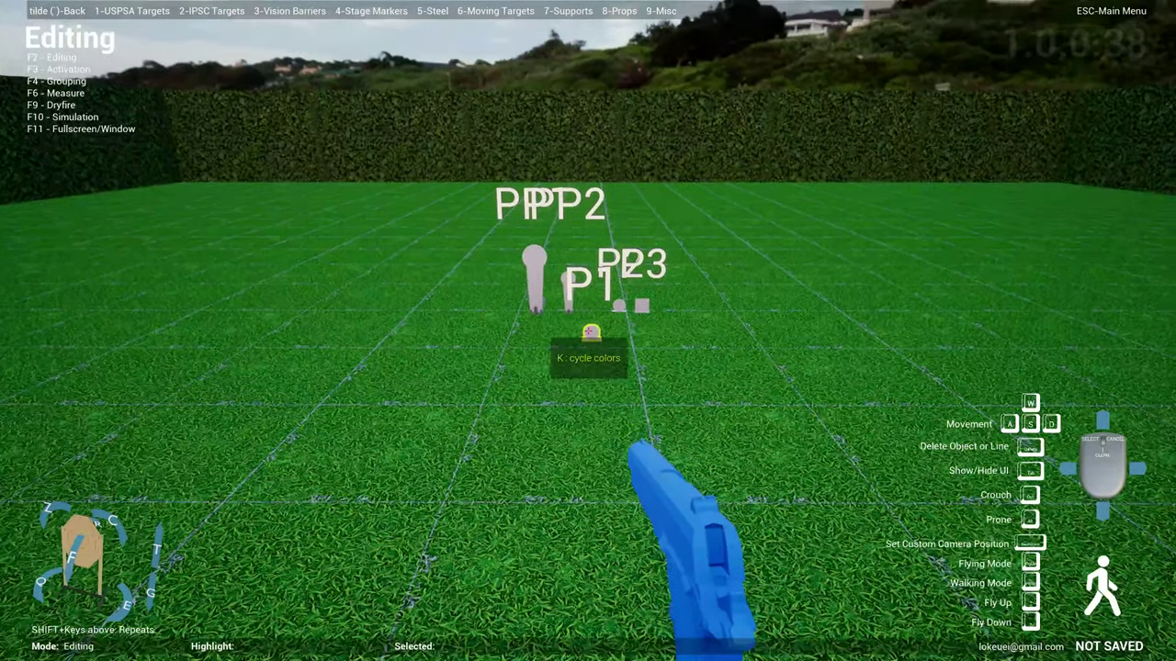
- Place an ipsc-flipup-double from the IPSC targets to the left of the steel group
key("2")
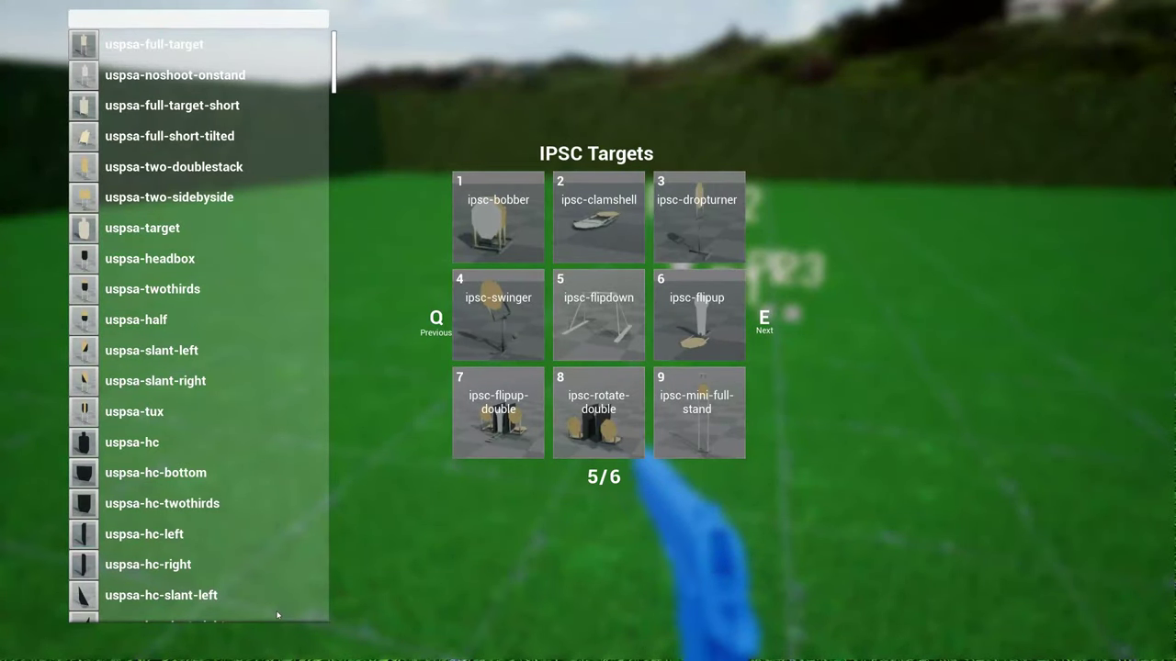
key("7")
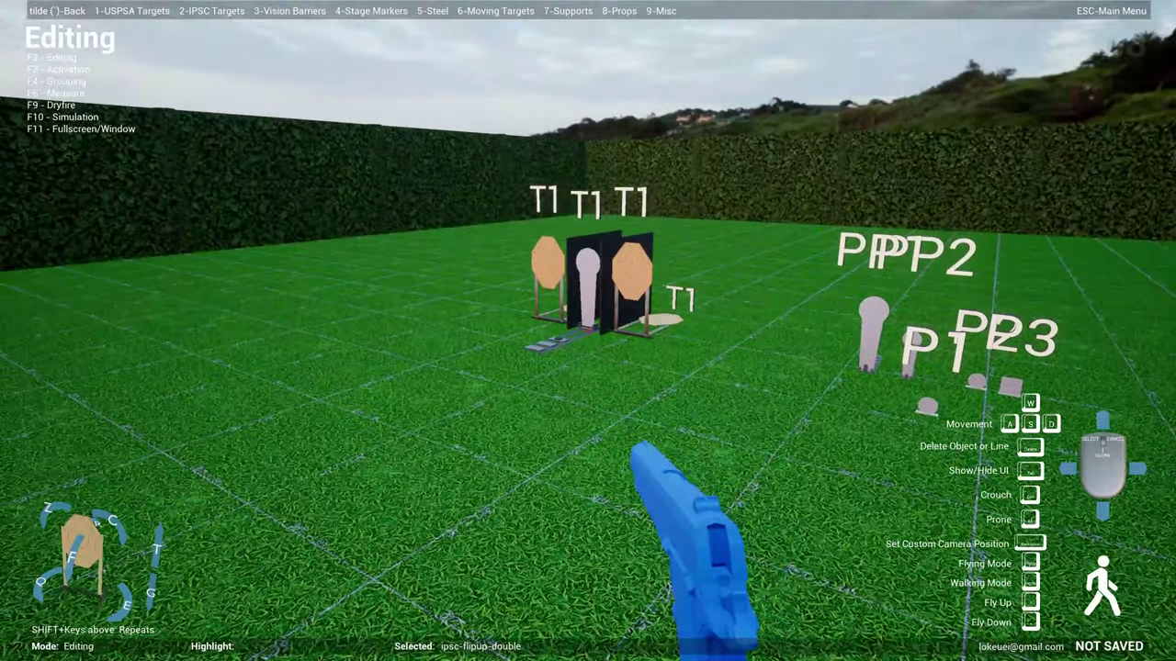
left_click(587, 331)
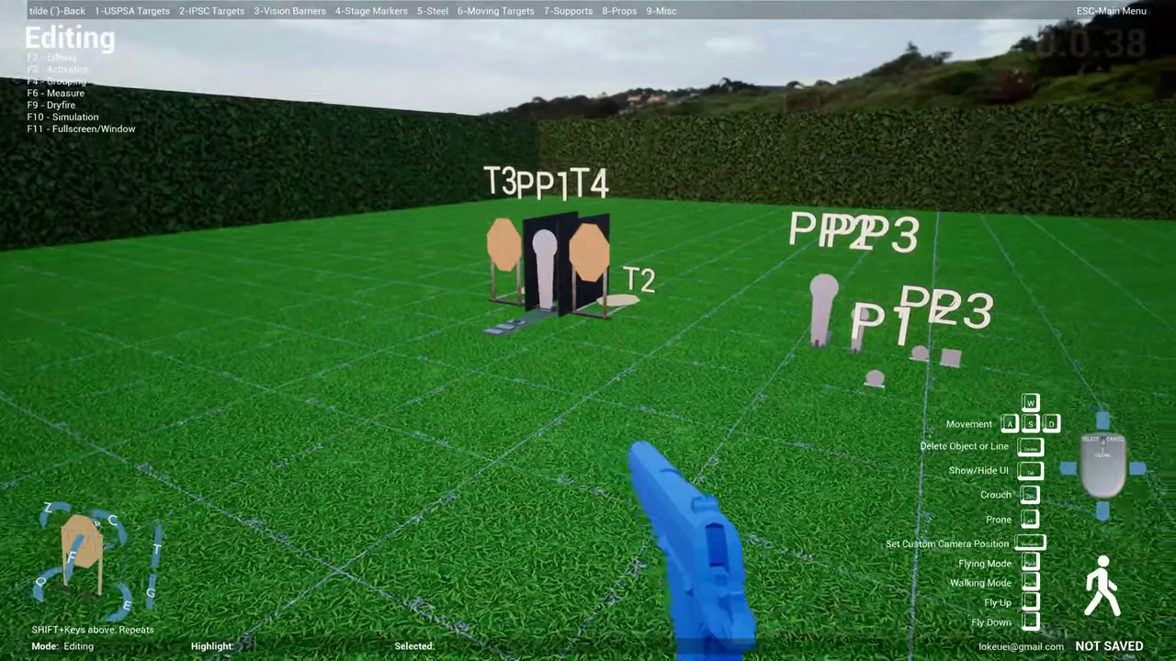
- Place an ipsc-rotate-double to the left of the flip-up double target
key("2")
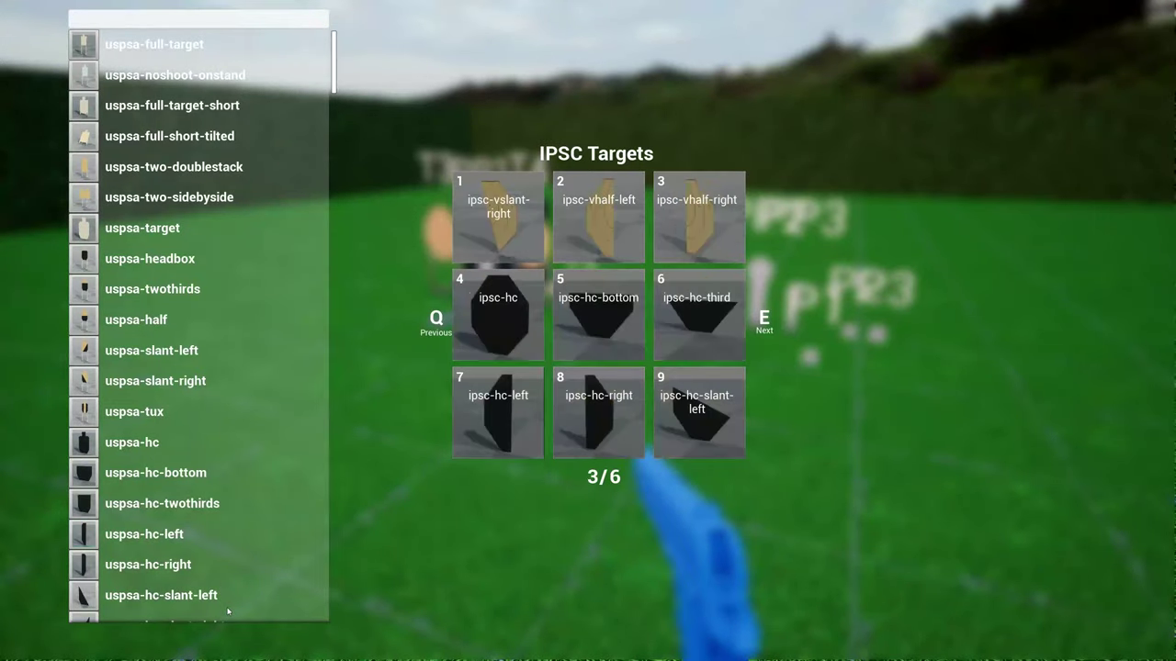
key("8")
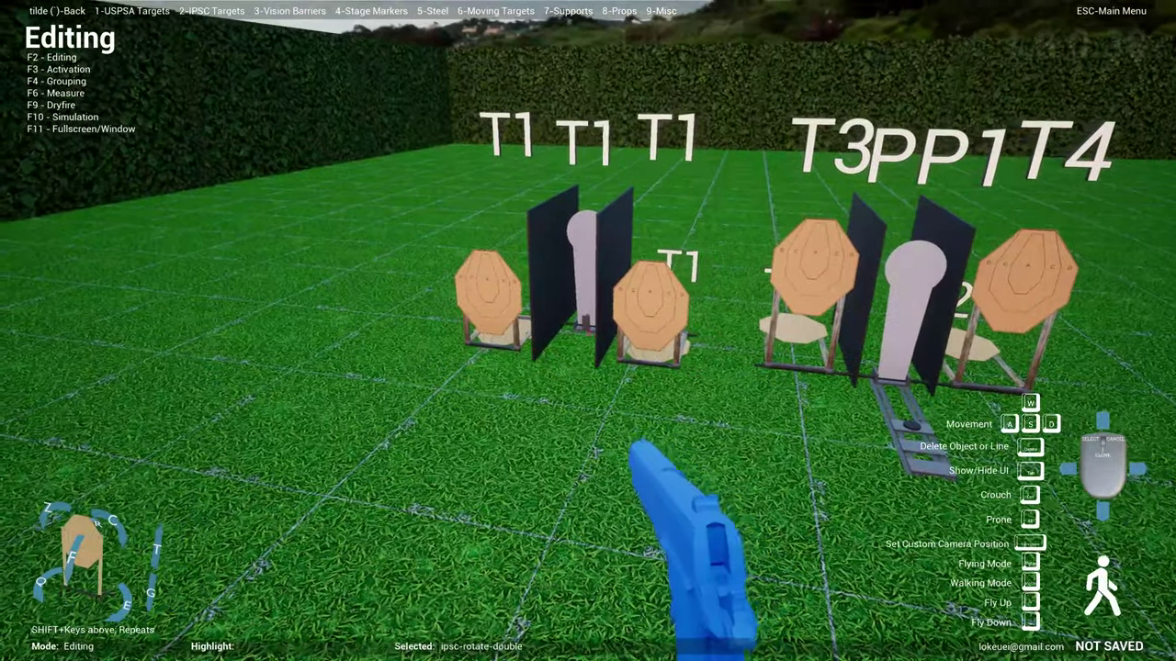
left_click(588, 331)
- Examine the flip-up double and rotating double targets and their poppers up close and from a distance
key("w")
key("s")
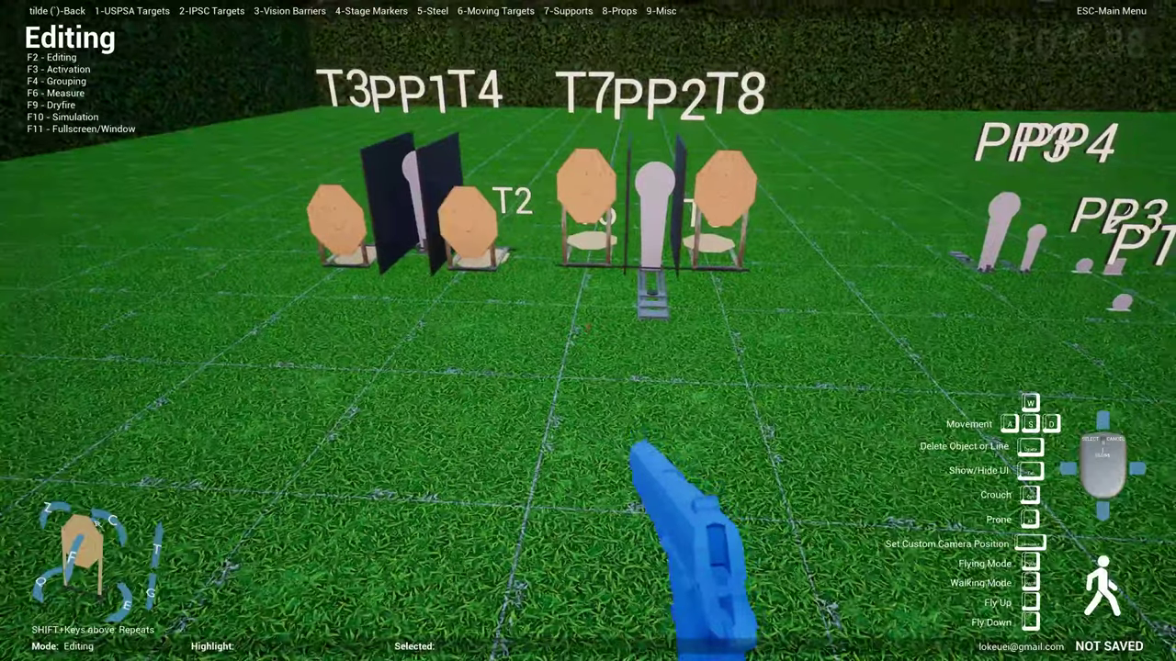
key("w")
key("s")
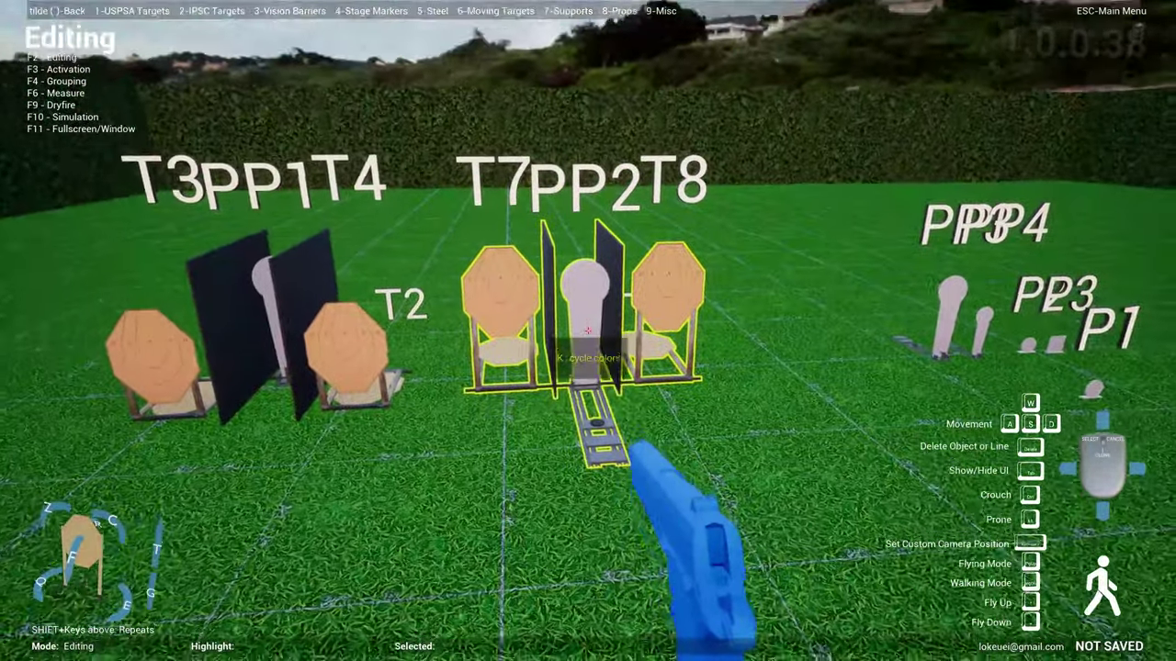
key("a")
key("s")
key("a")
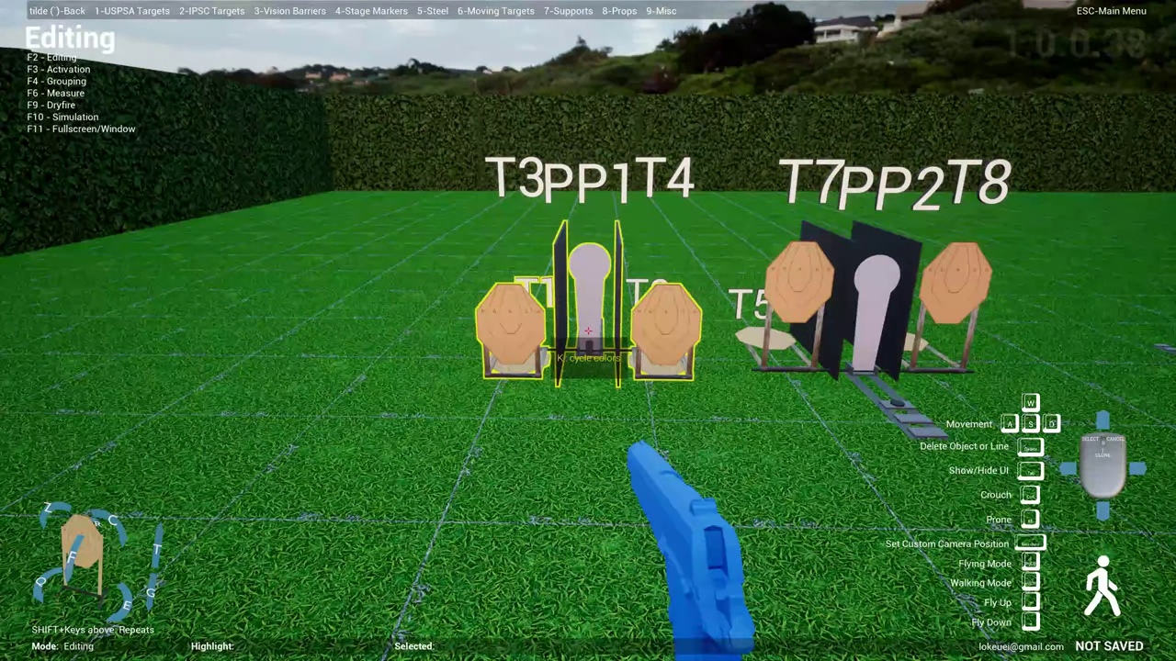
key("s")
key("d")
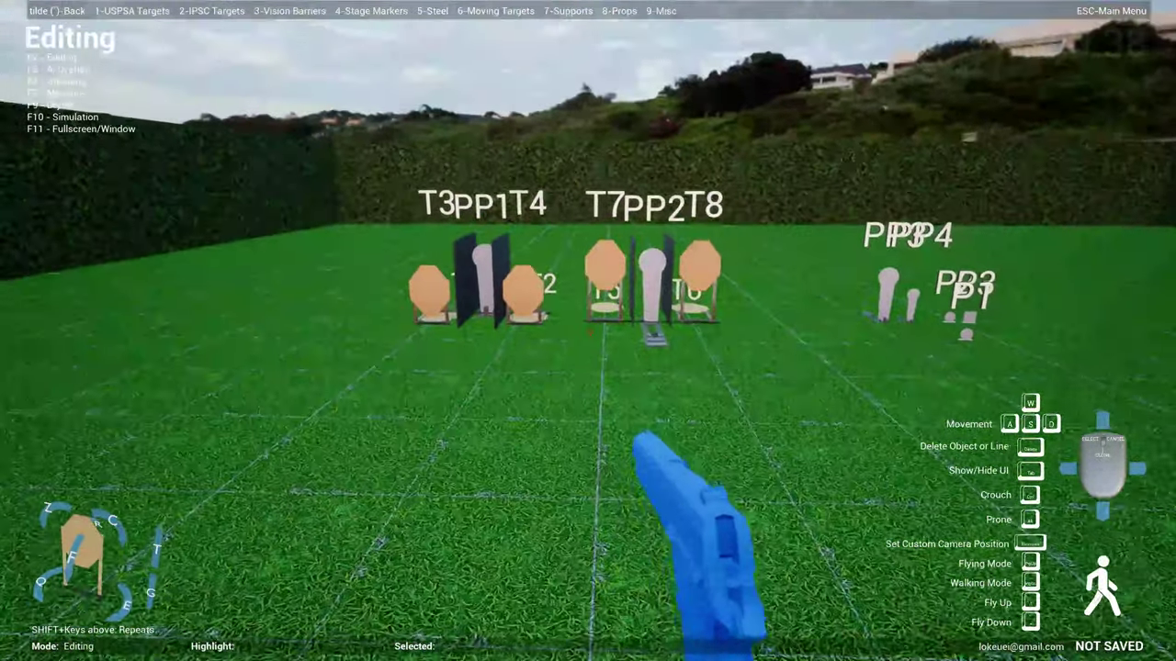
- Switch to Simulation mode and shoot the poppers of both double targets to trigger their movement
key("F10")
key("s")
key("d")
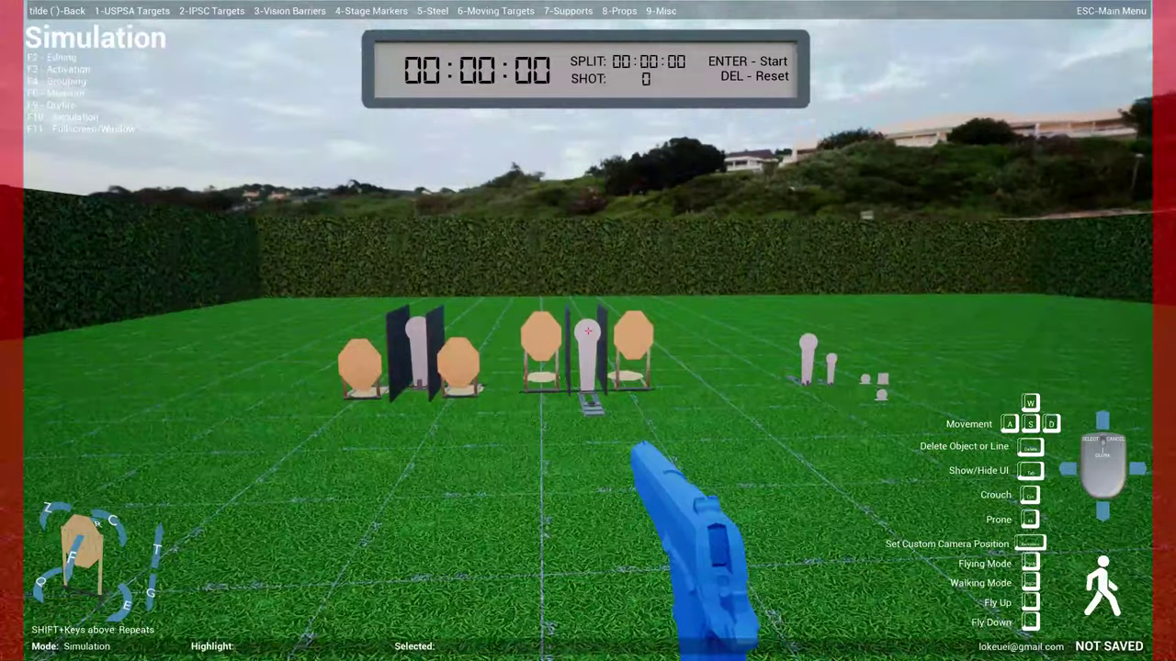
key("a")
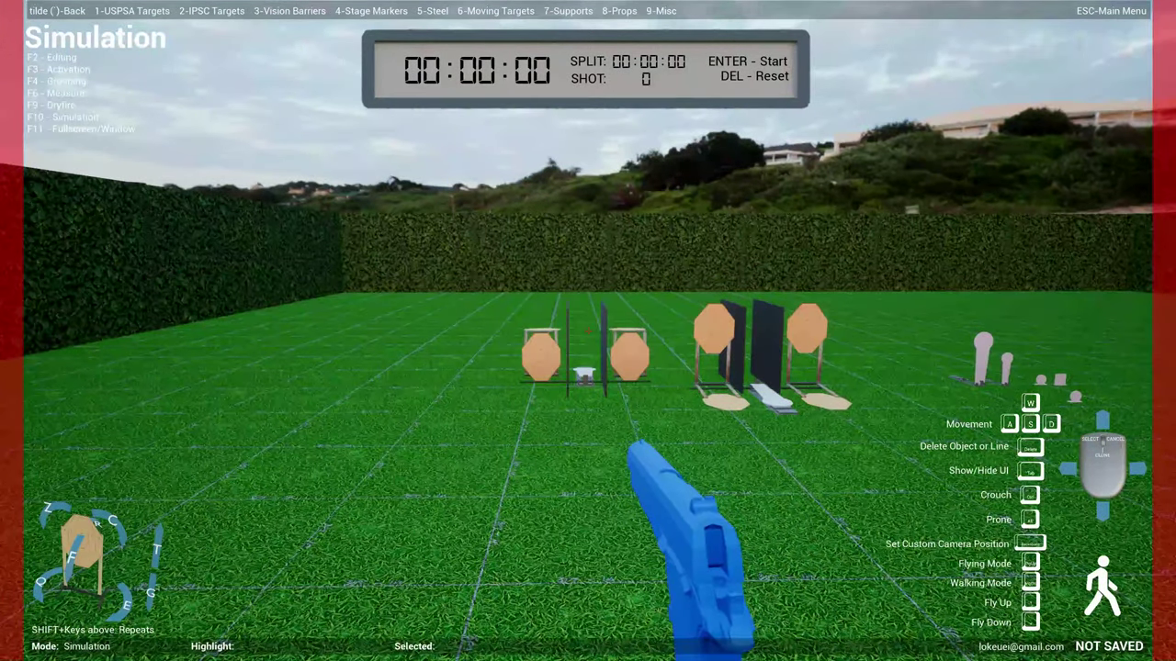
key("w")
key("a")
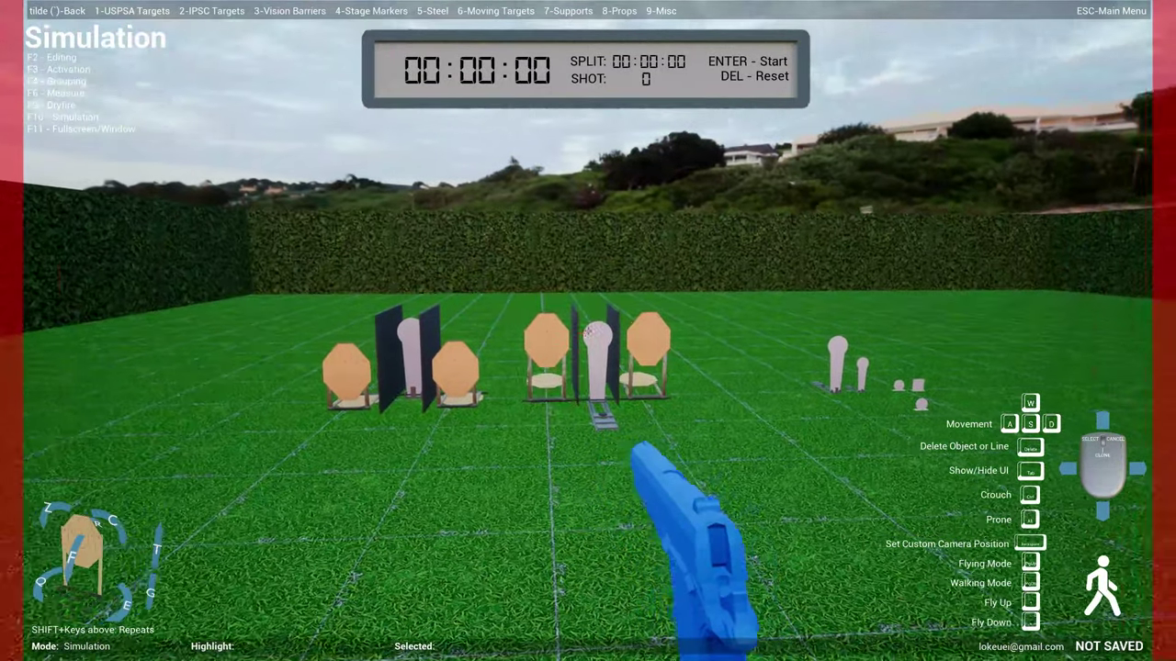
- Repeat the activation test by shooting the flip-up double's popper, followed by the rotating double's popper
left_click(588, 332)
key("a")
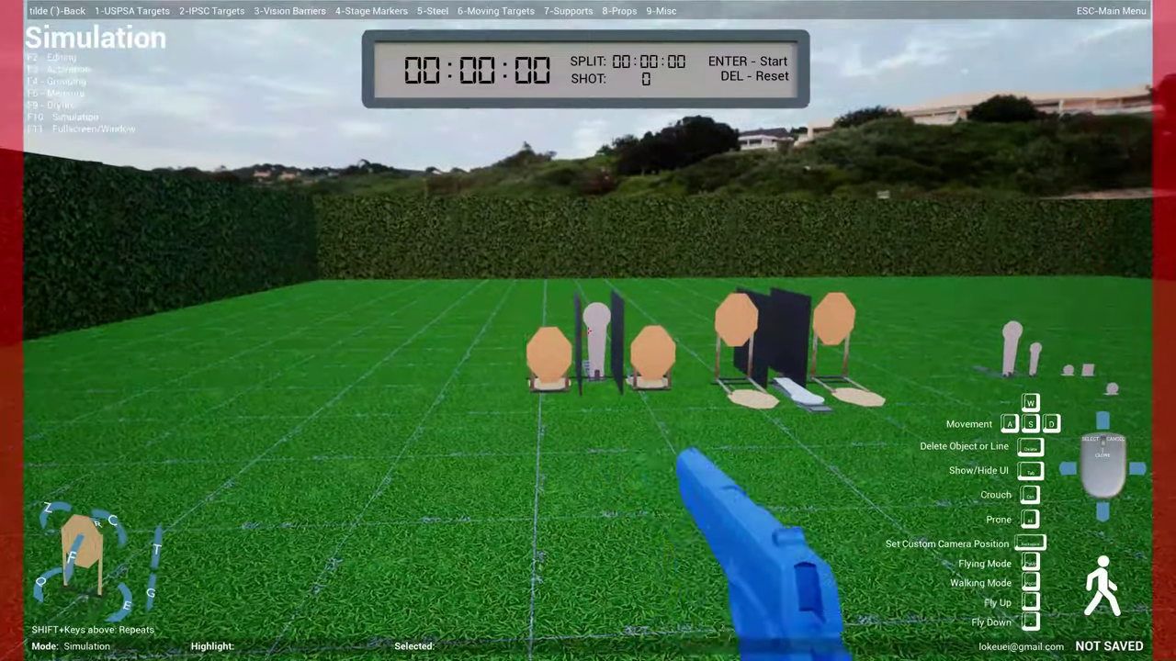
left_click(588, 331)
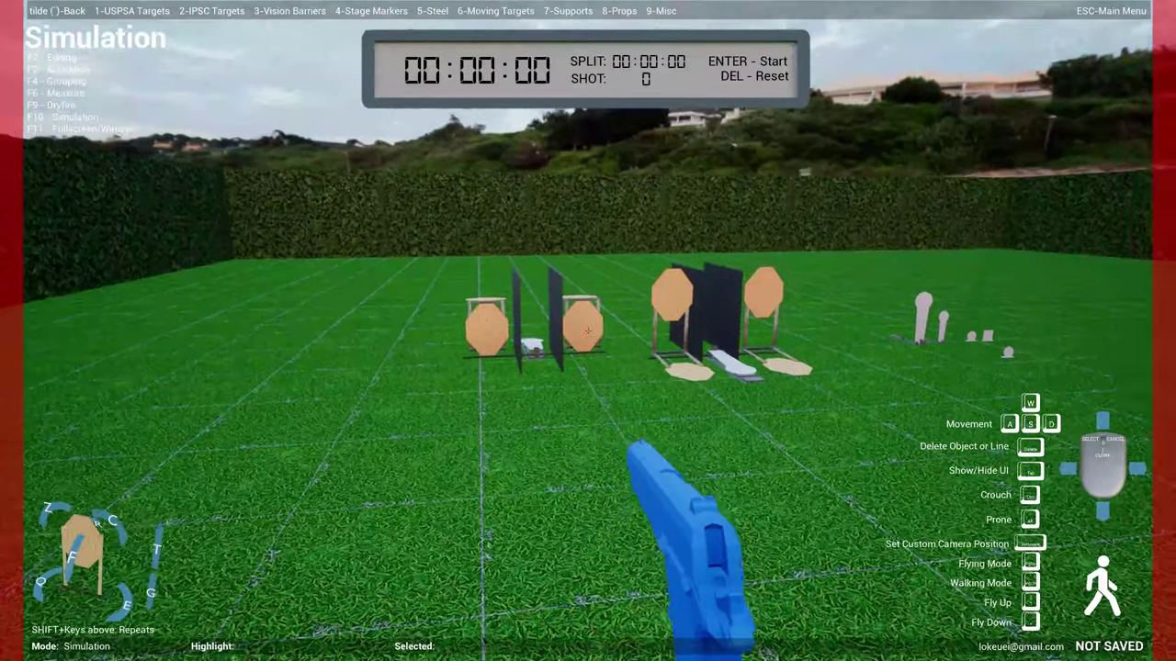
- Examine the activated flip-up and rotating double targets up close and from farther back, and return to Editing mode
key("a")
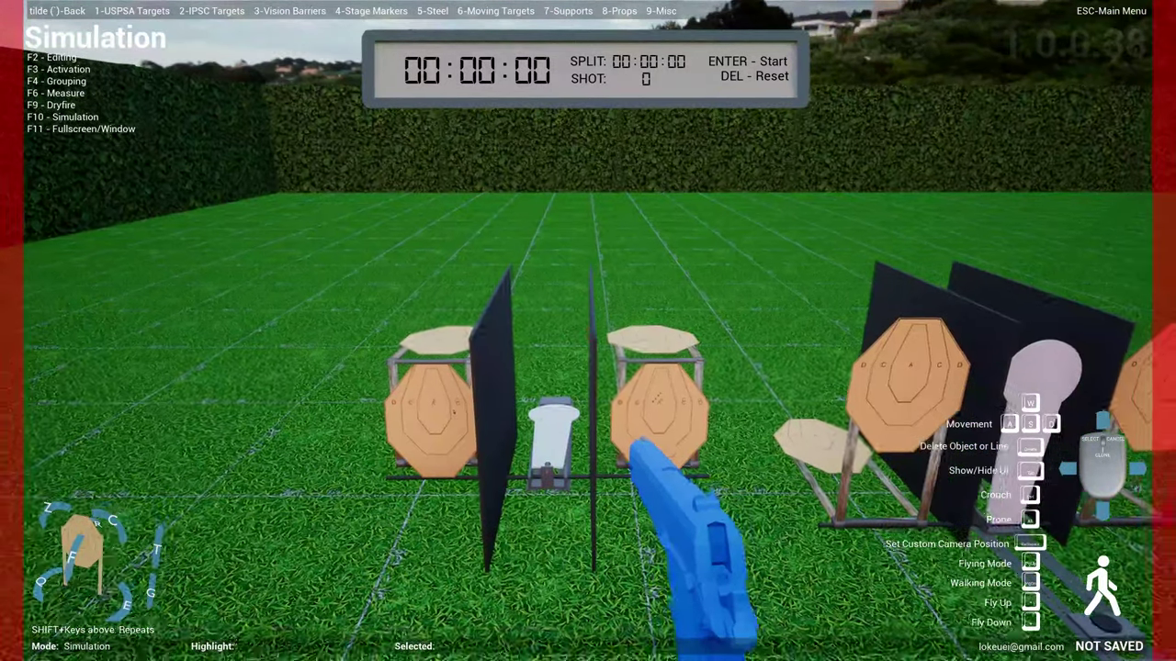
key("s")
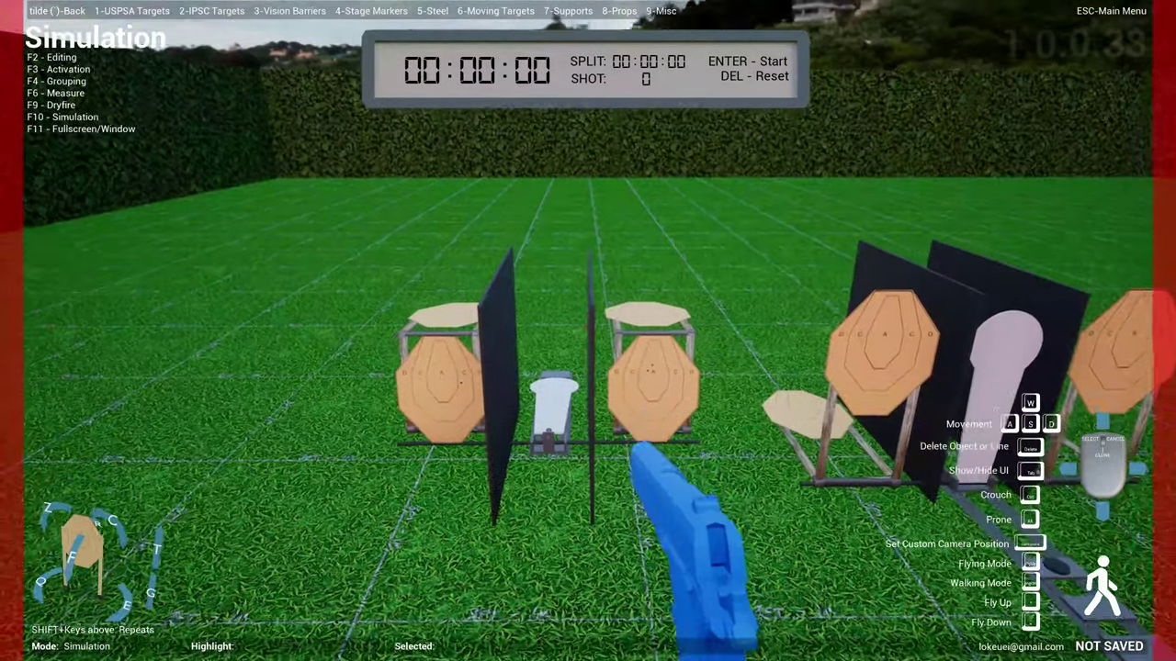
key("s")
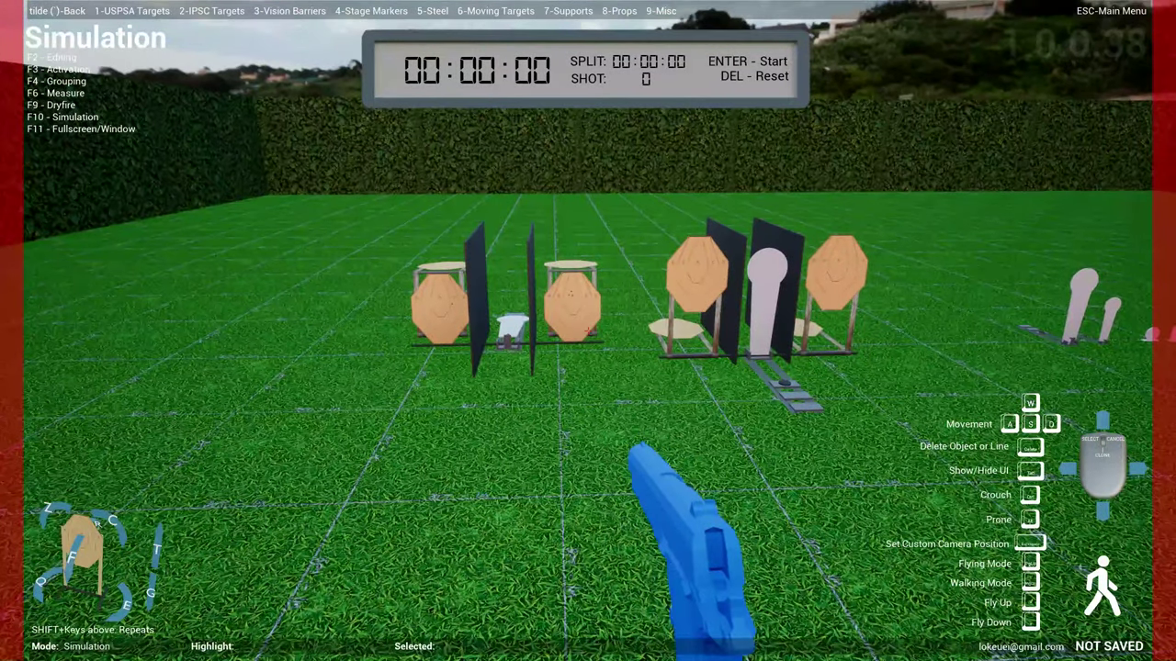
key("F2")
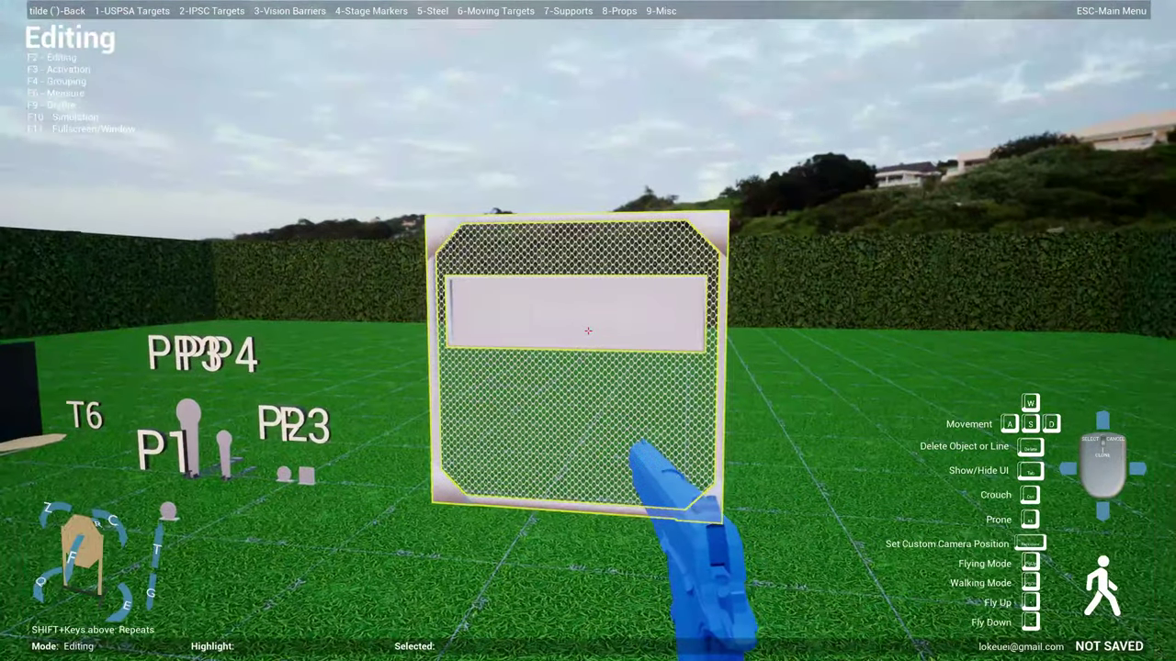
- Test the wall's port flap in Simulation mode by walking up to the port and backing away from it
key("F10")
key("w")
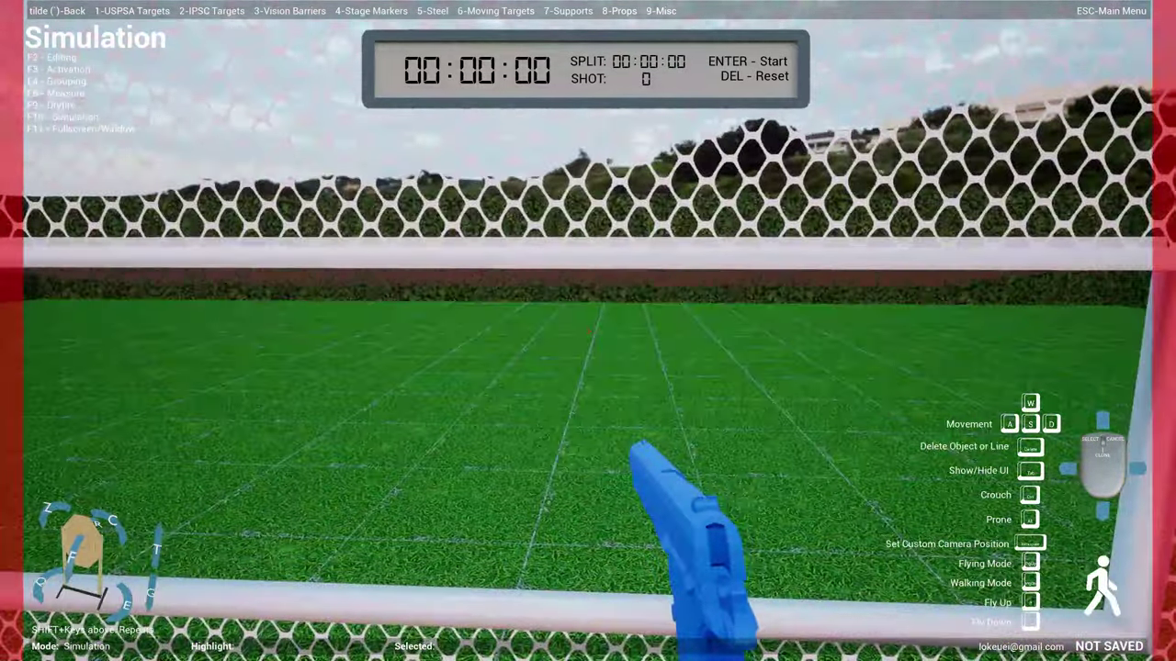
key("s")
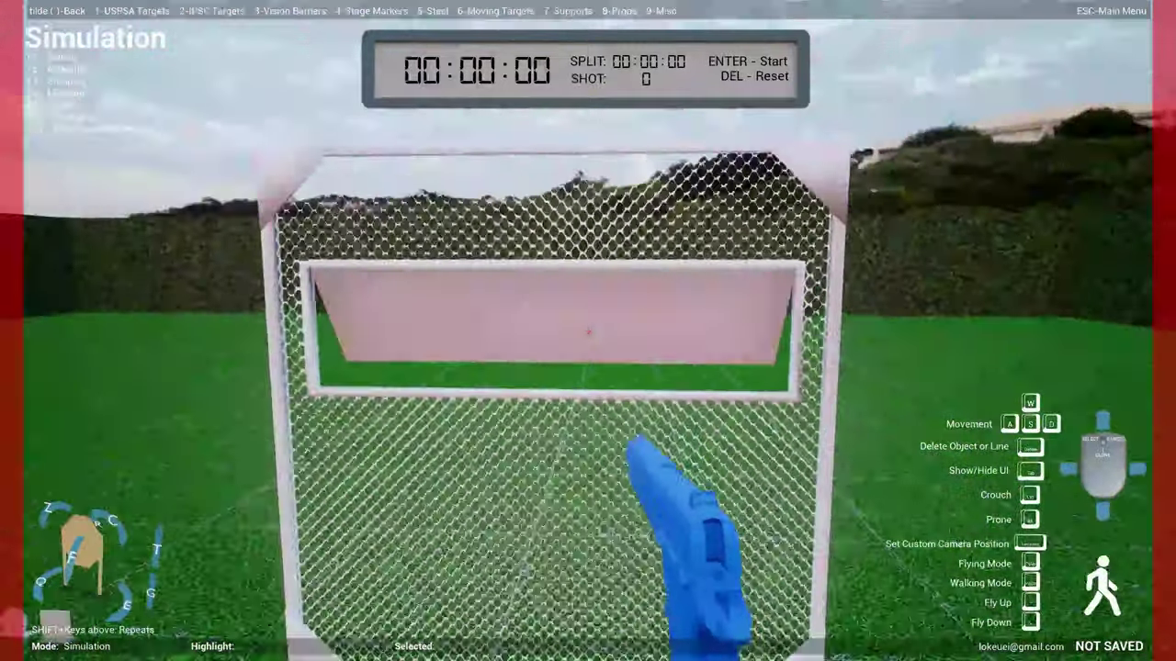
key("d")
key("a")
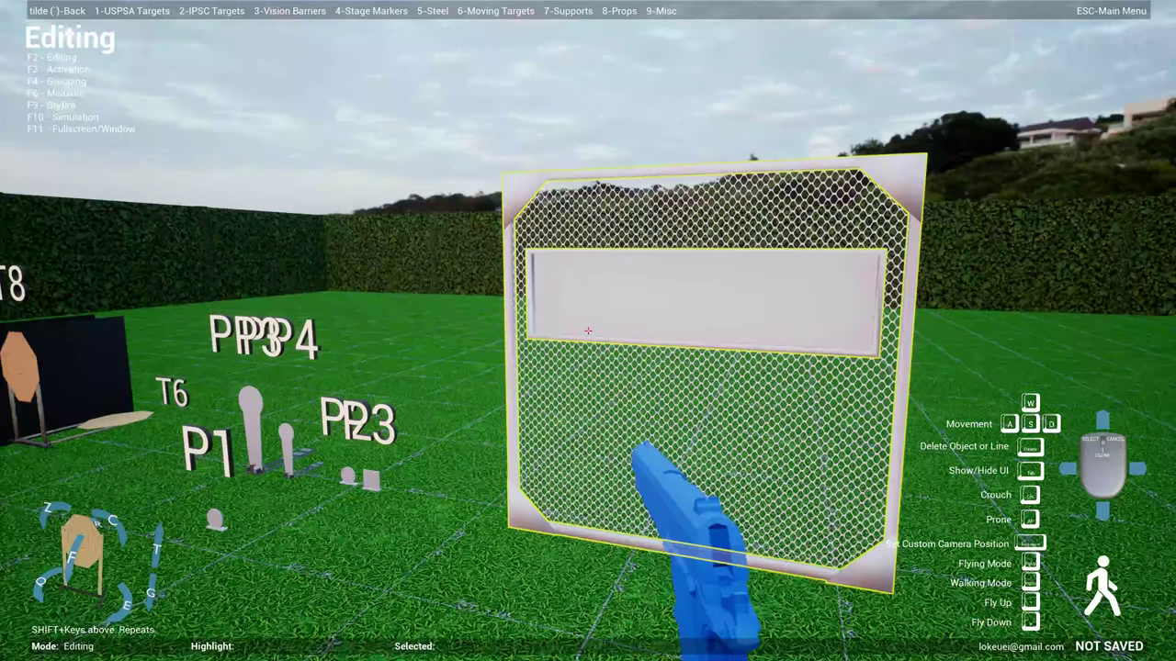
- Clear all objects from the current stage
key("s")
key("Escape")
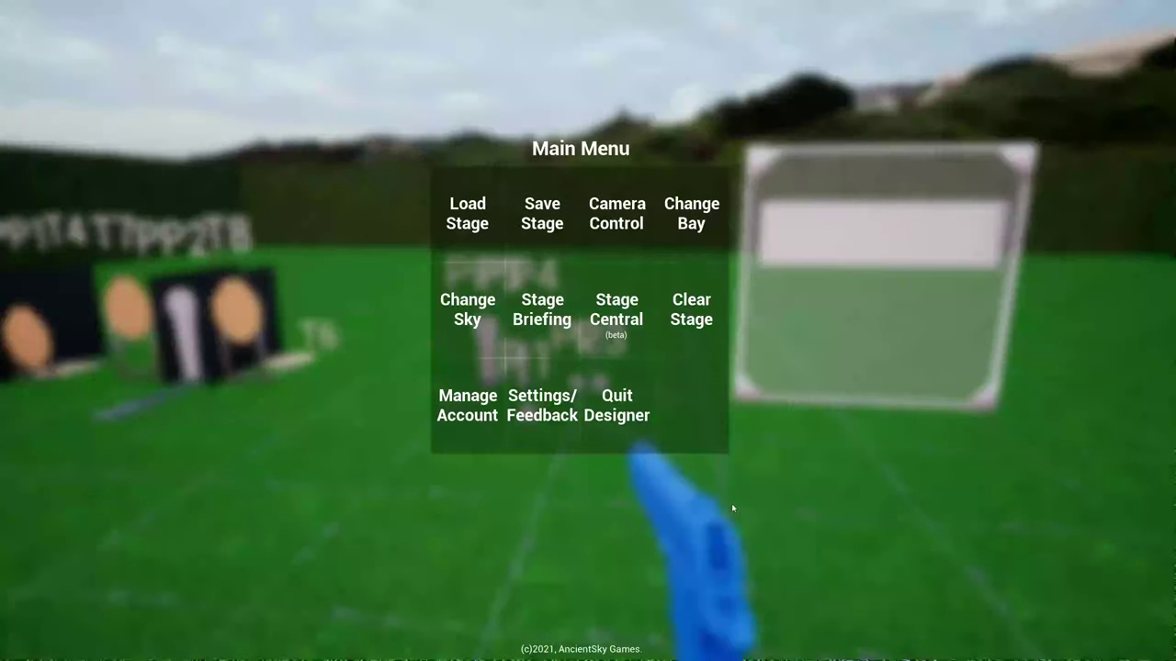
left_click(691, 312)
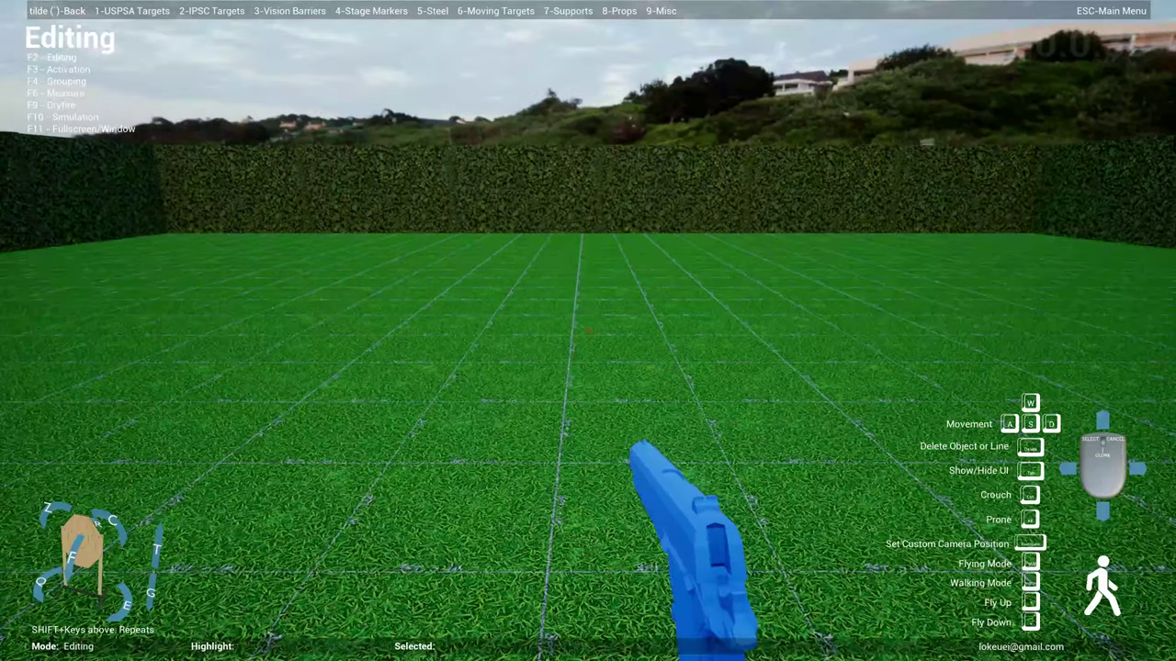
- Place a waypoint from the Misc objects on the grass of the empty bay
key("Tab")
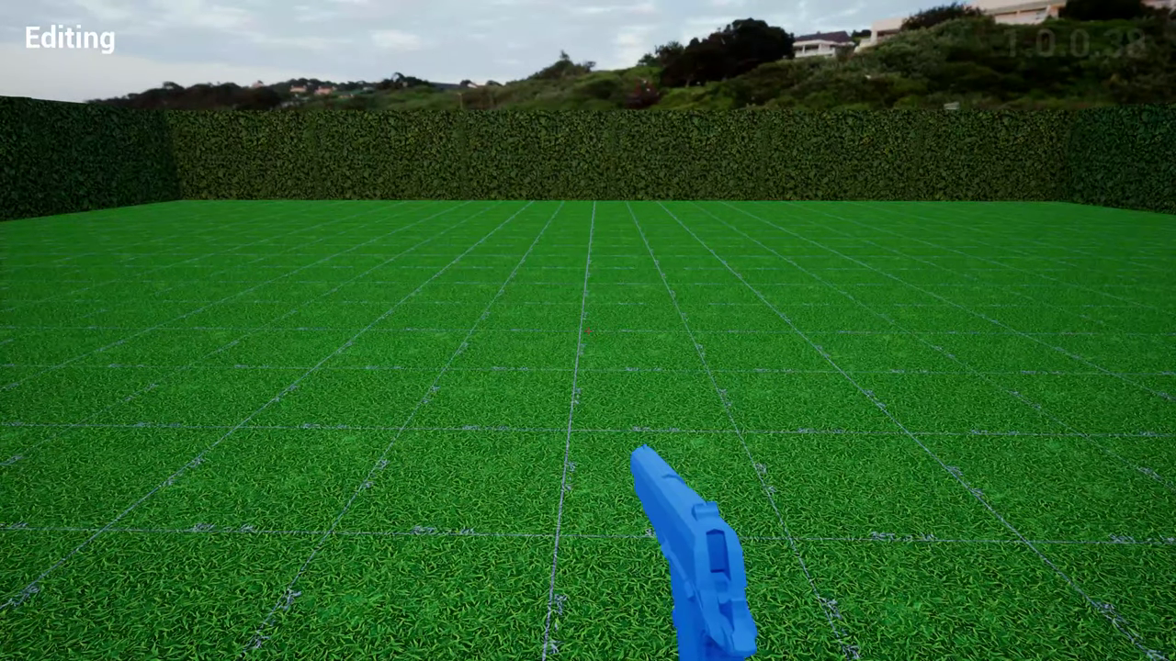
key("Tab")
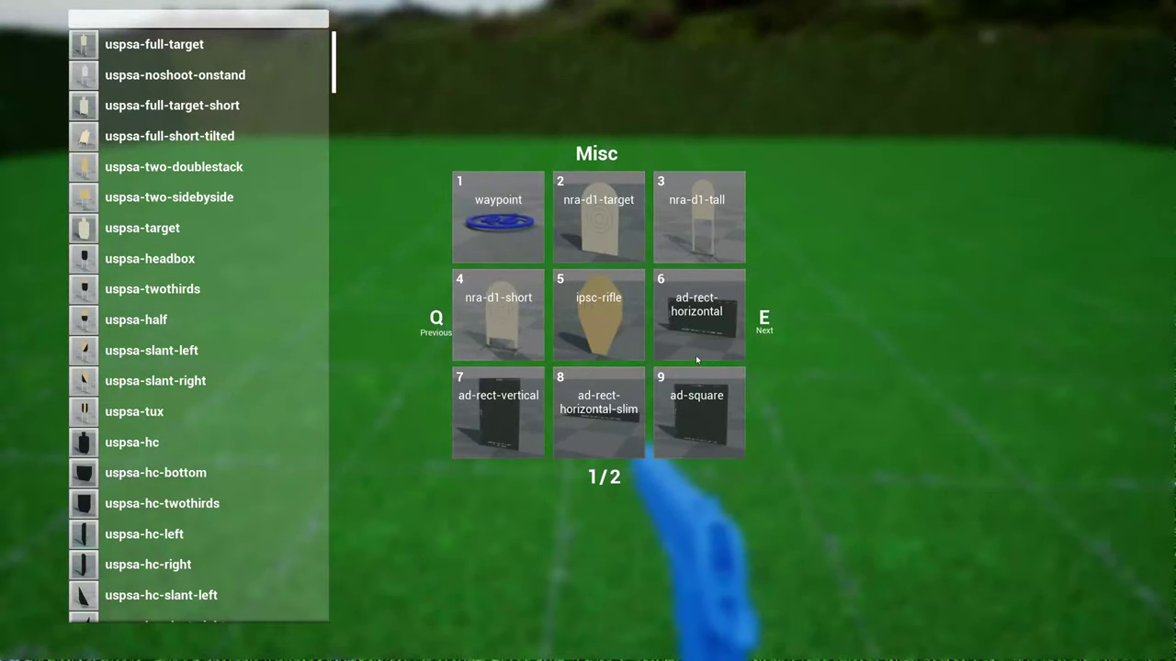
left_click(496, 214)
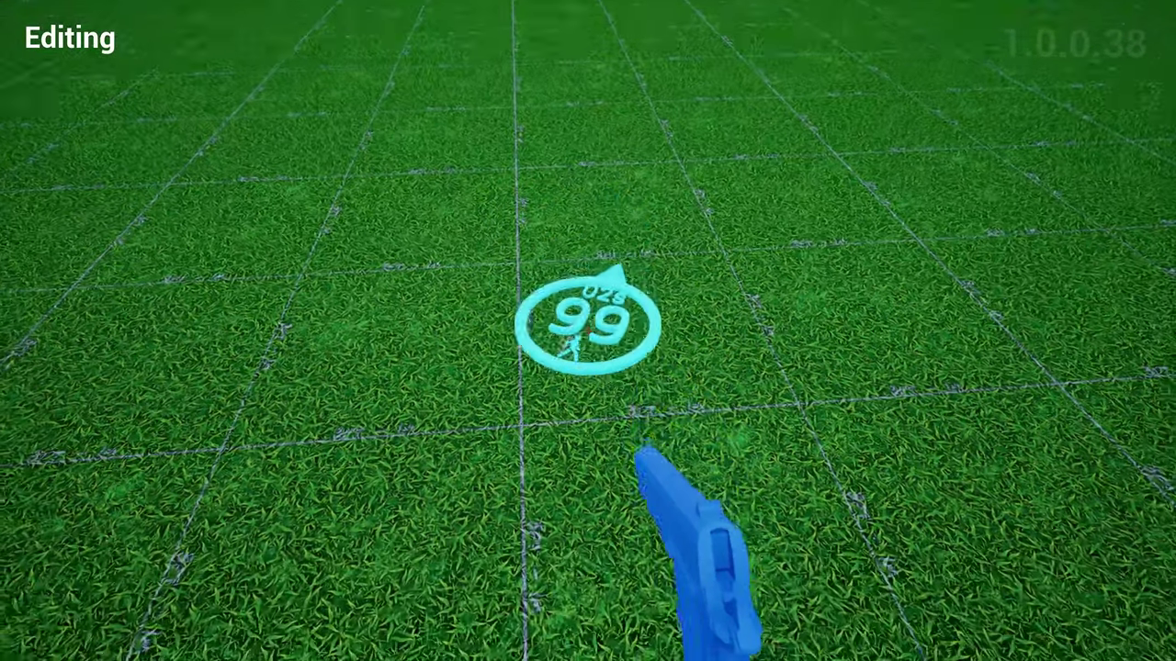
left_click(588, 330)
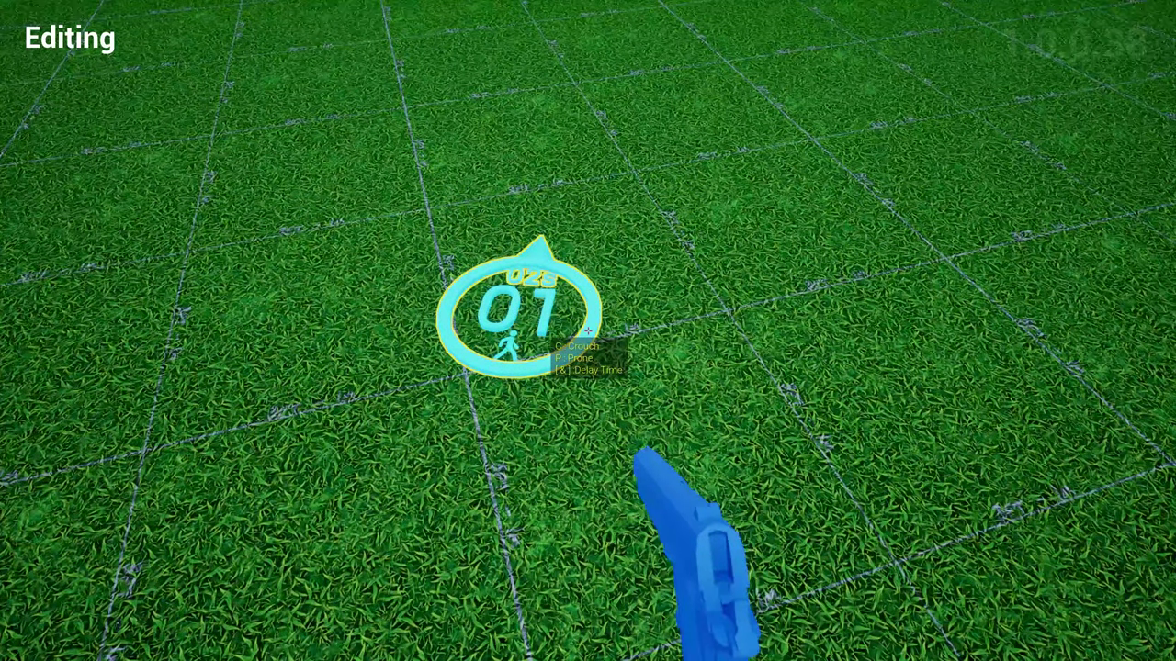
- Set waypoint 01 to the crouch stance and adjust its delay time
key("c")
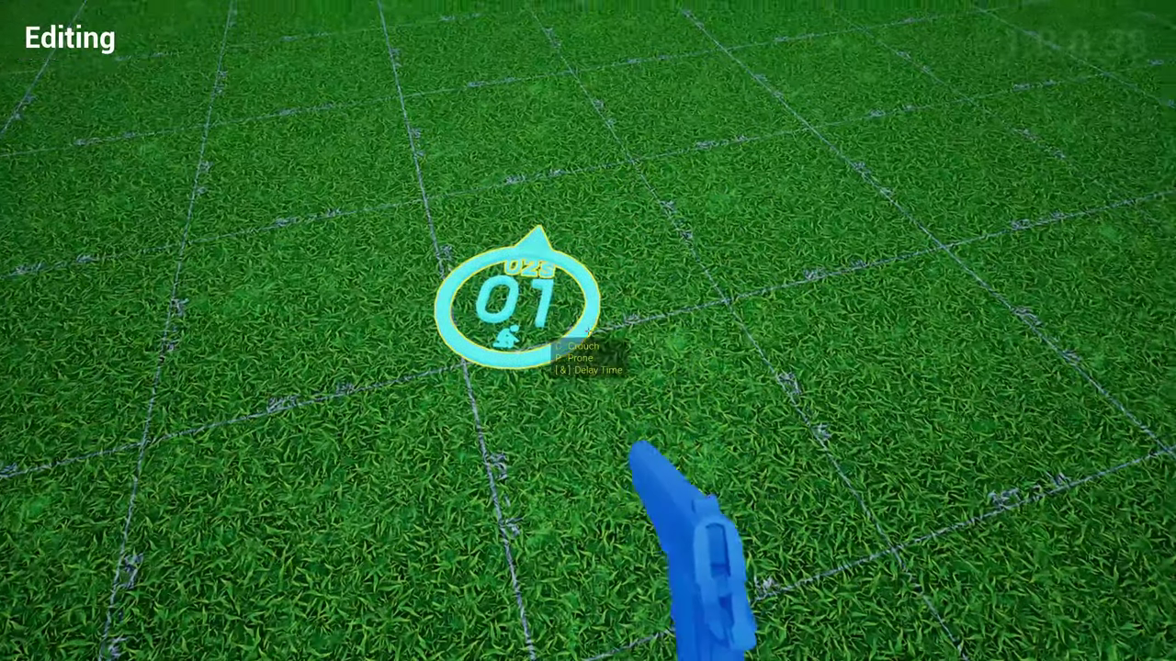
key("bracketright")
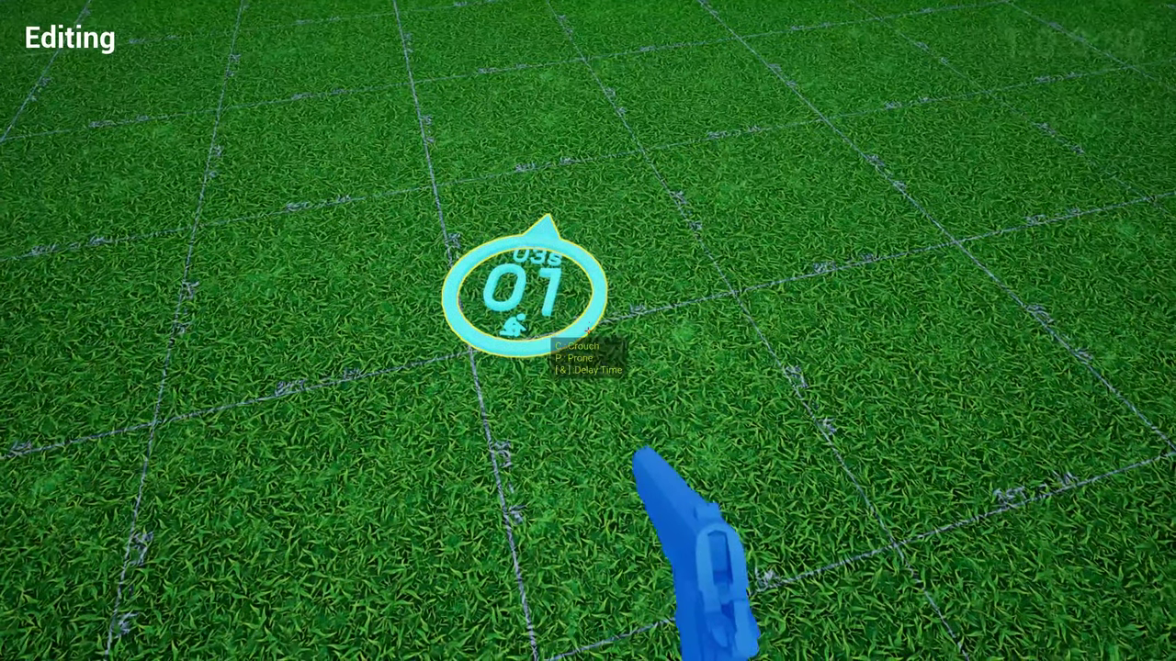
key("bracketleft")
key("bracketleft")
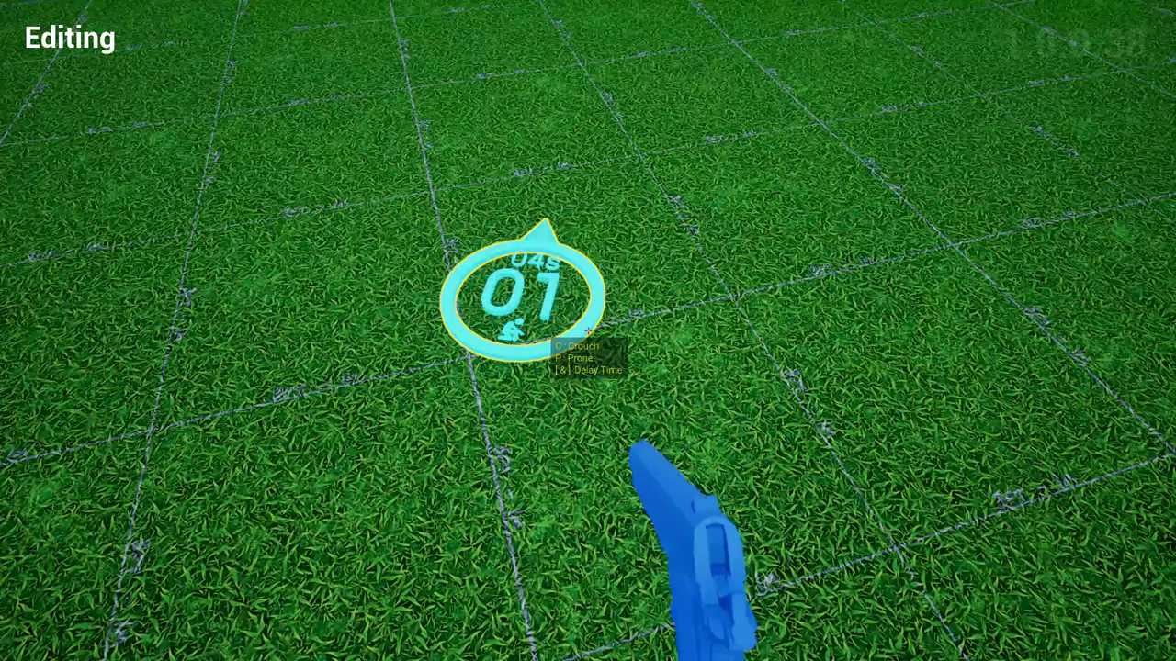
key("bracketleft")
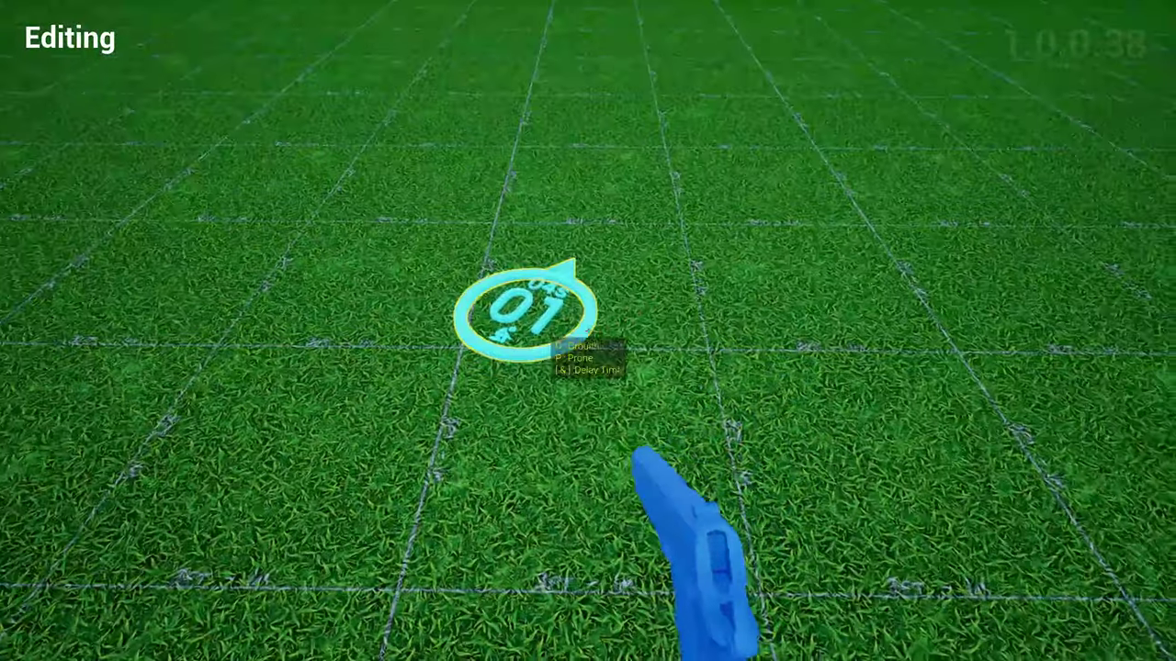
left_click(588, 330)
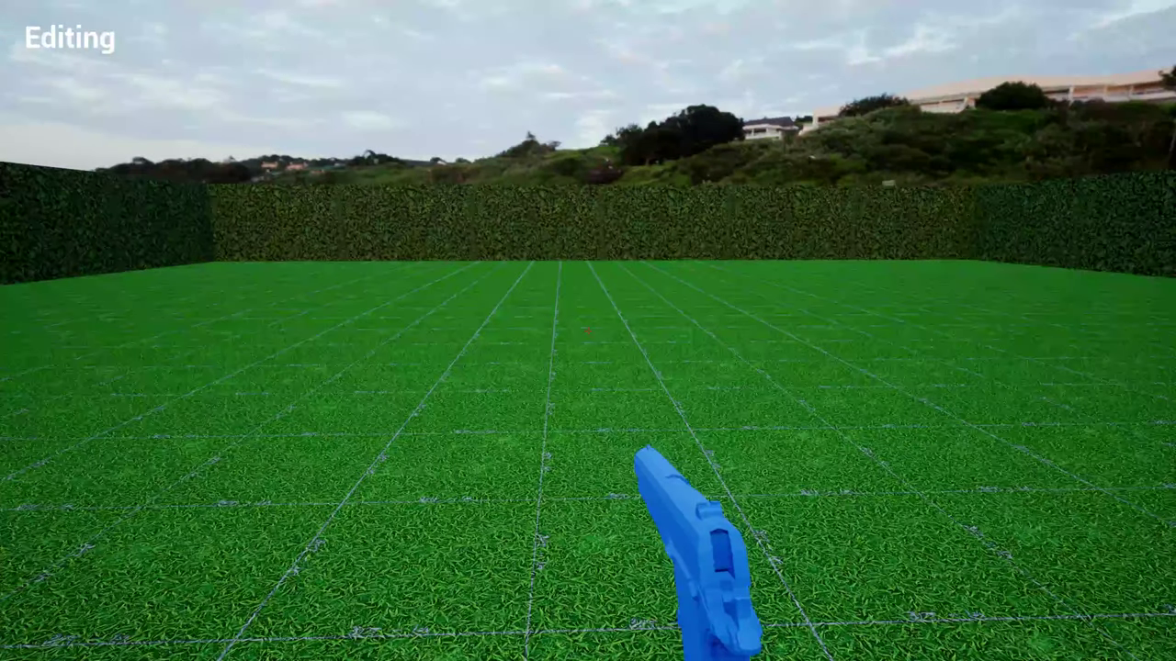
- Load the stage "A Quick one" from Stage Central
key("Escape")
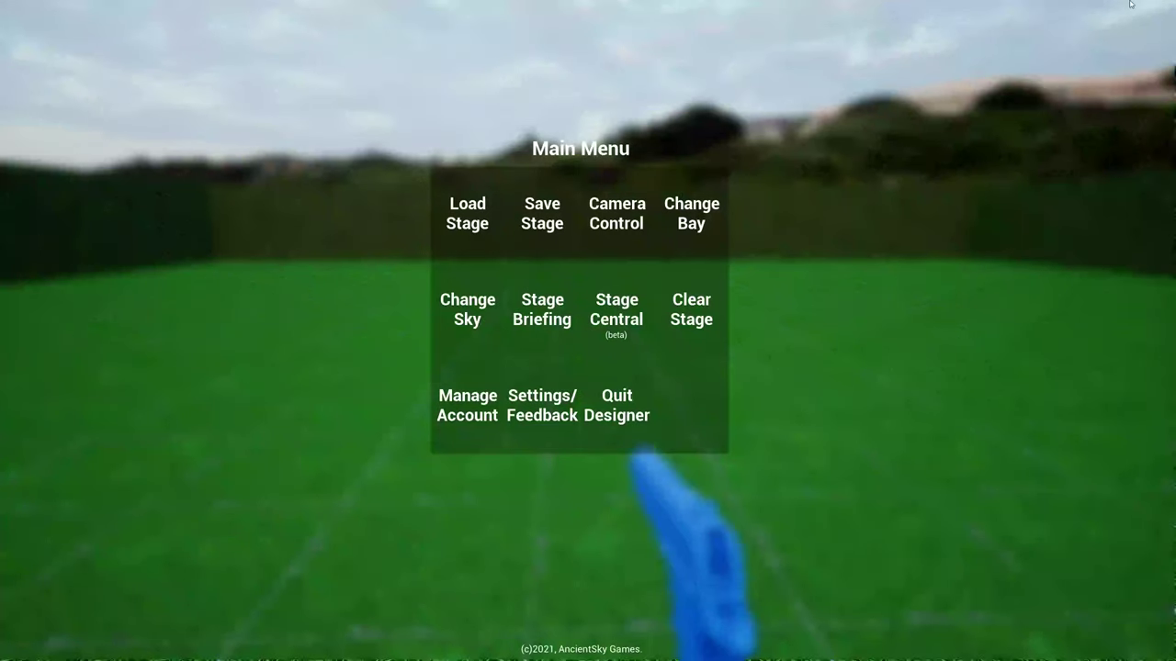
left_click(617, 308)
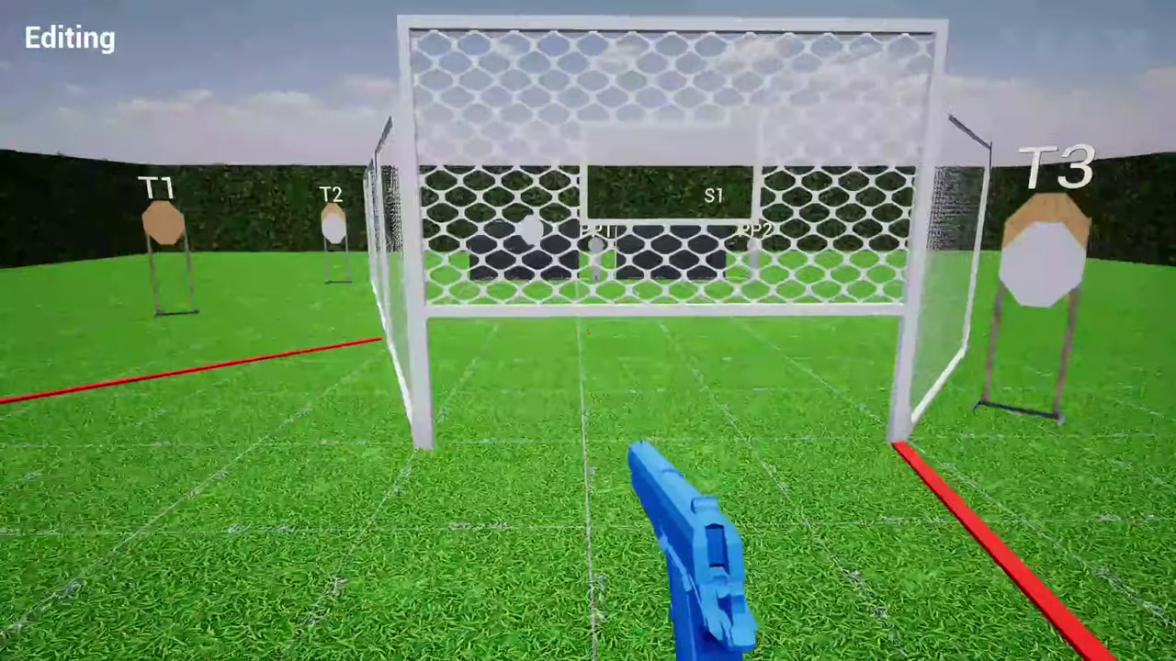
- Examine the loaded stage from outside the fault lines and look through the front wall's port at the targets behind
key("d")
key("s")
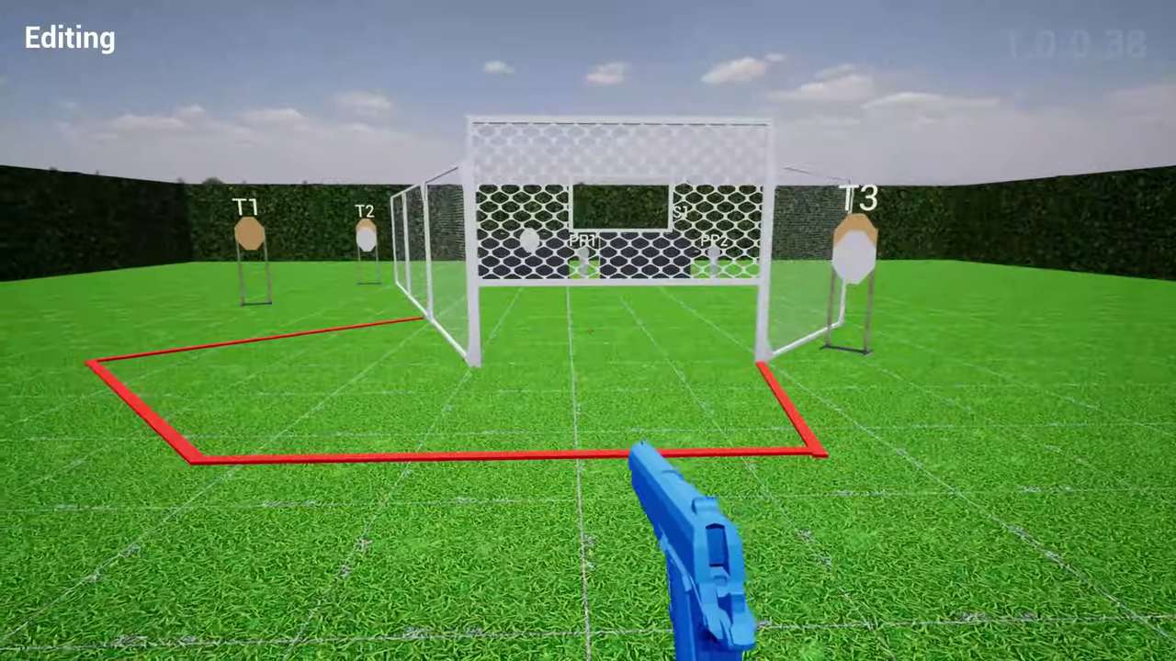
key("w")
key("w")
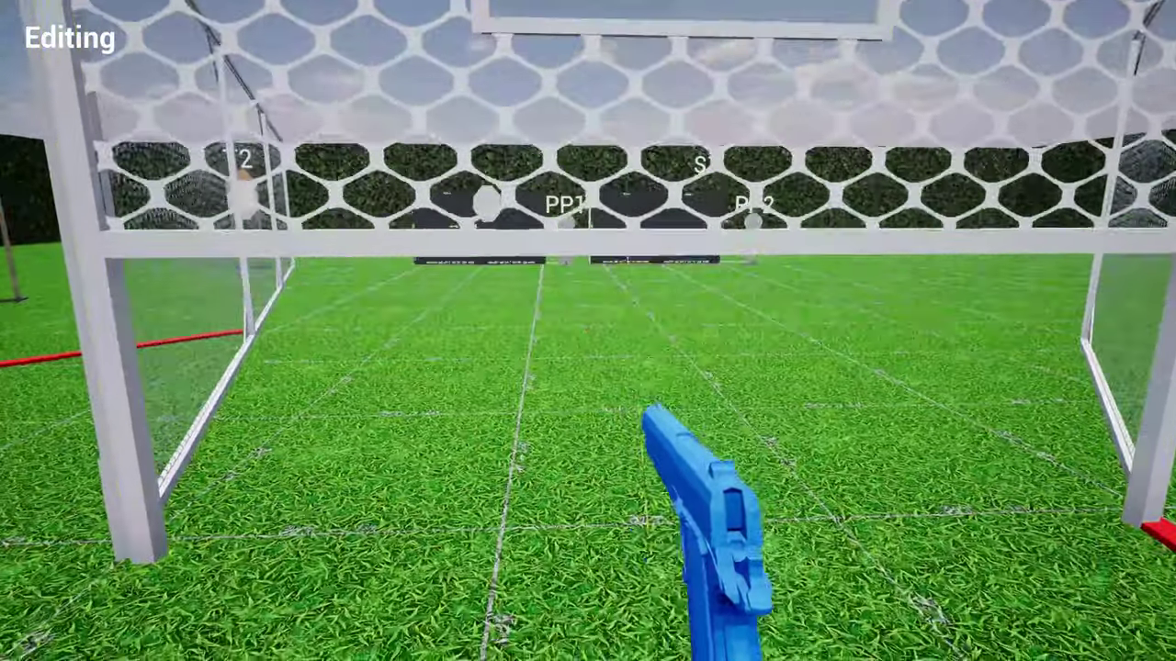
key("s")
key("w")
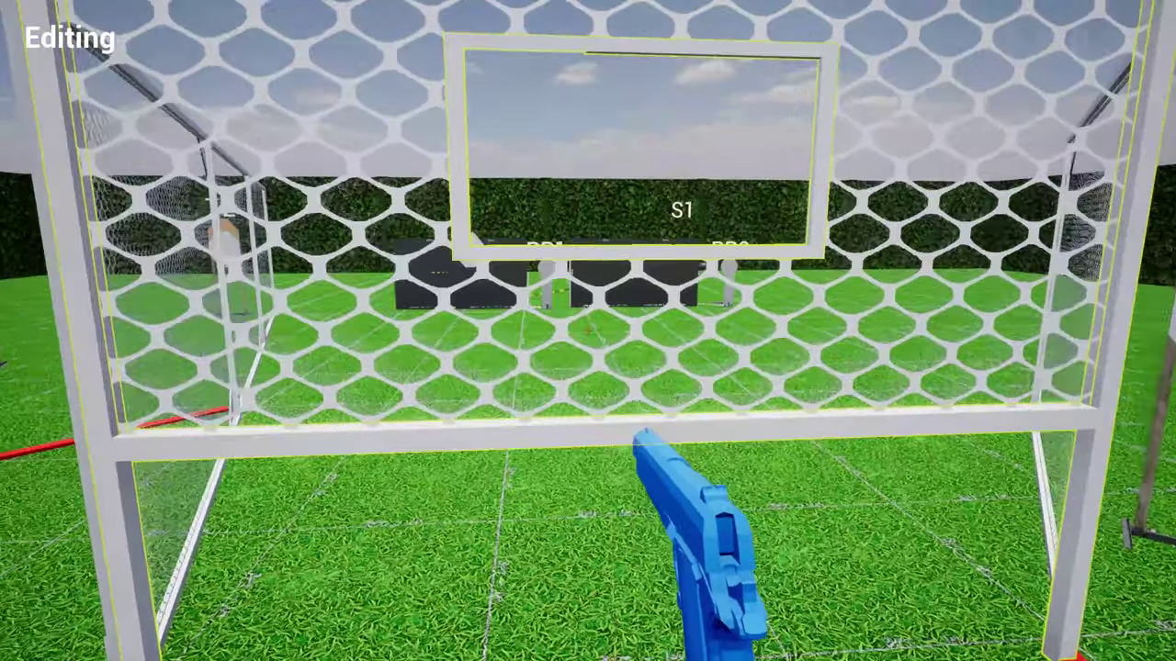
key("w")
key("s")
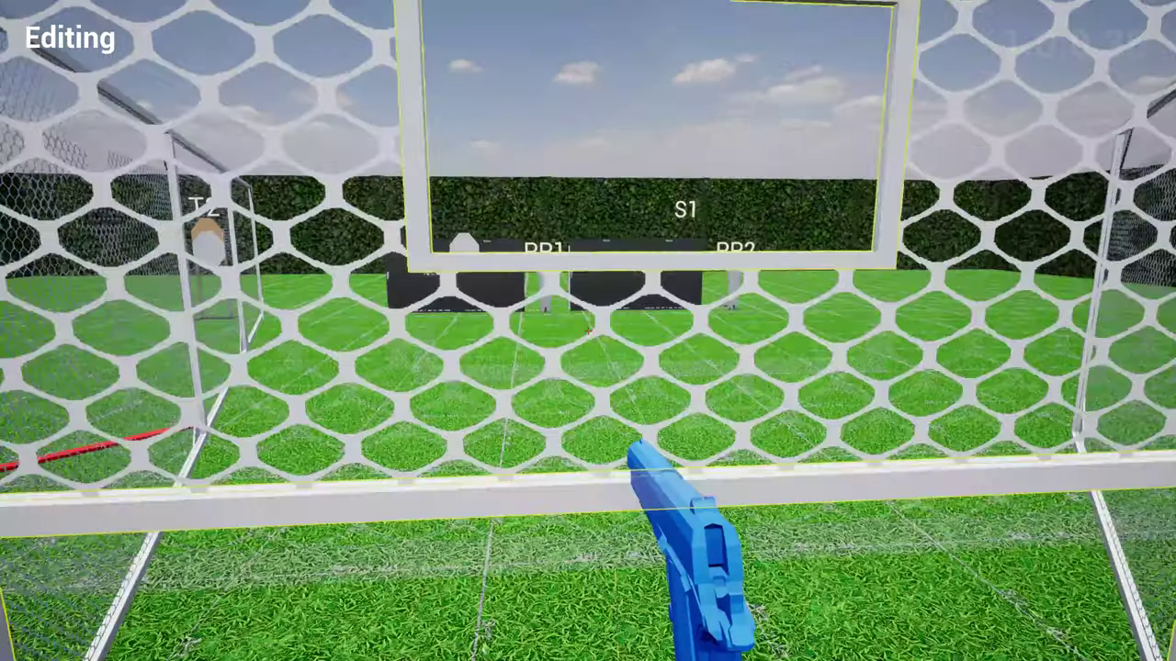
key("a")
key("s")
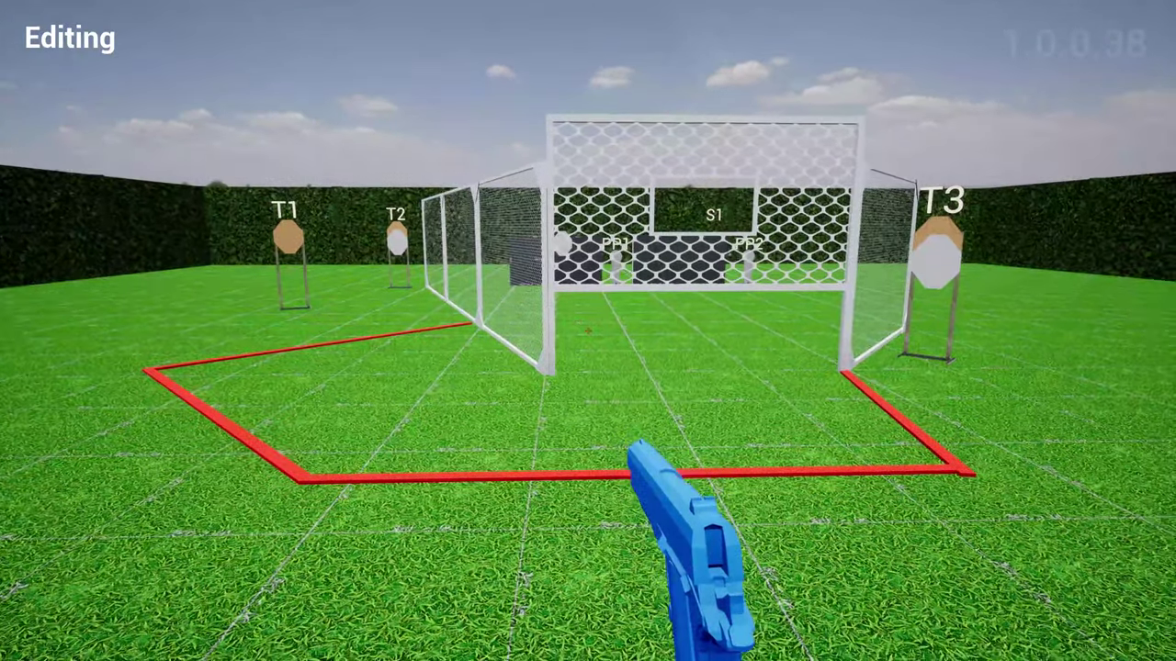
- Review the stage briefing for its scoring, start position and procedure, and close it
key("Escape")
left_click(541, 310)
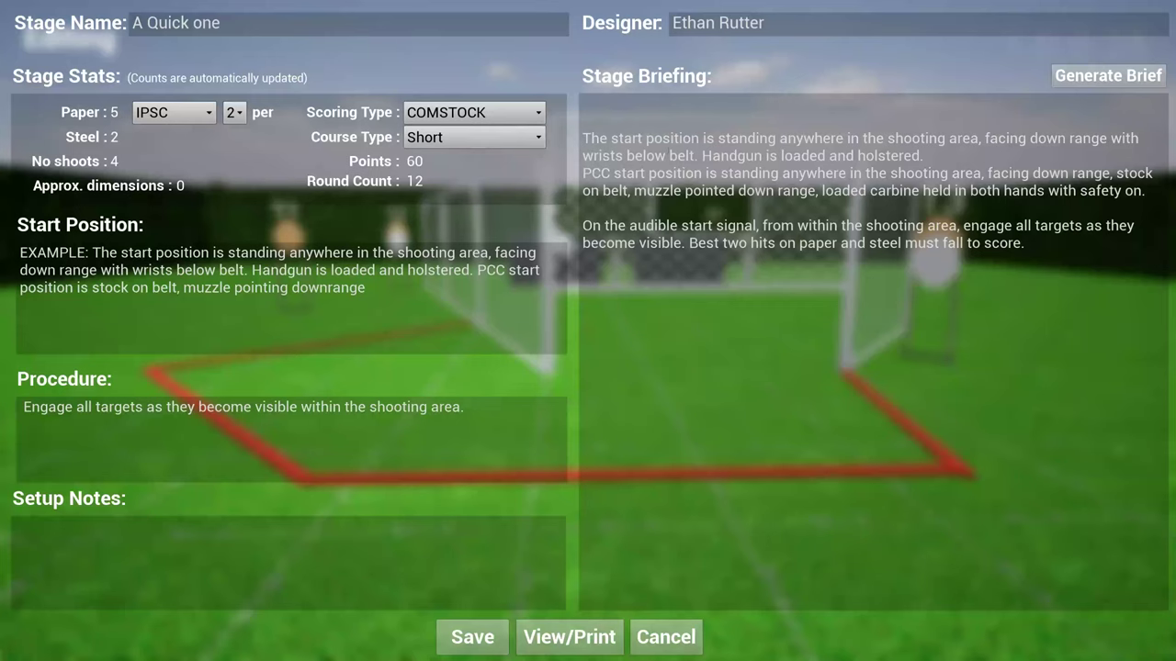
key("Escape")
- Walk through the left part of the shooting area to examine the sight lines past the side wall to T1 and T2
key("w")
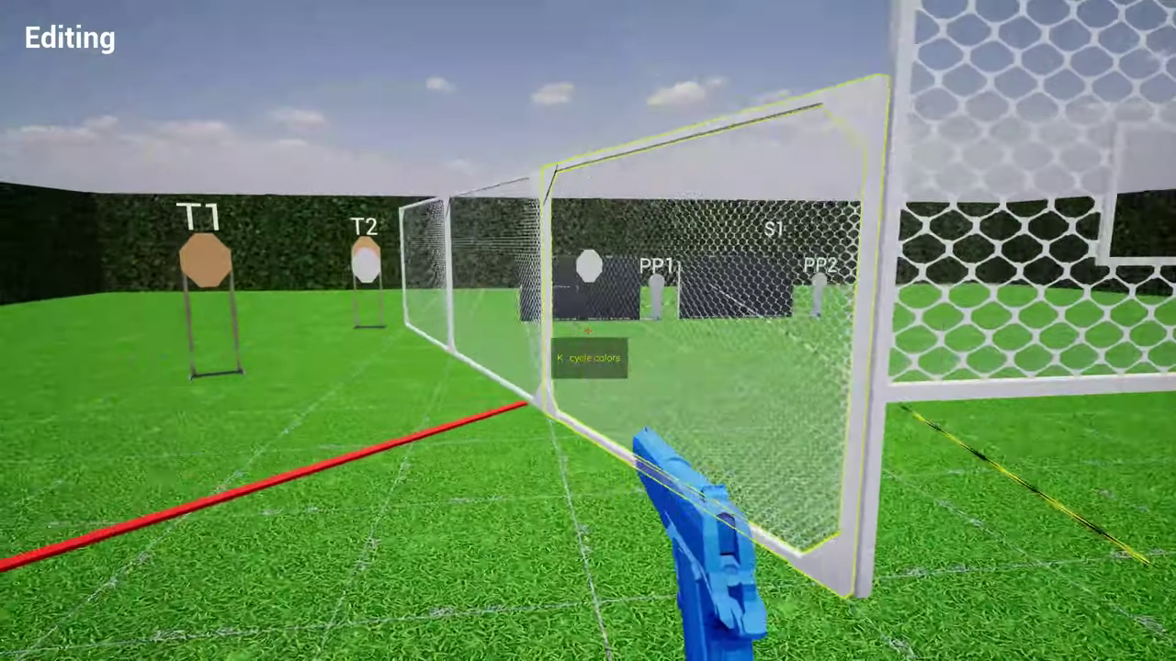
key("w")
key("a")
key("s")
key("d")
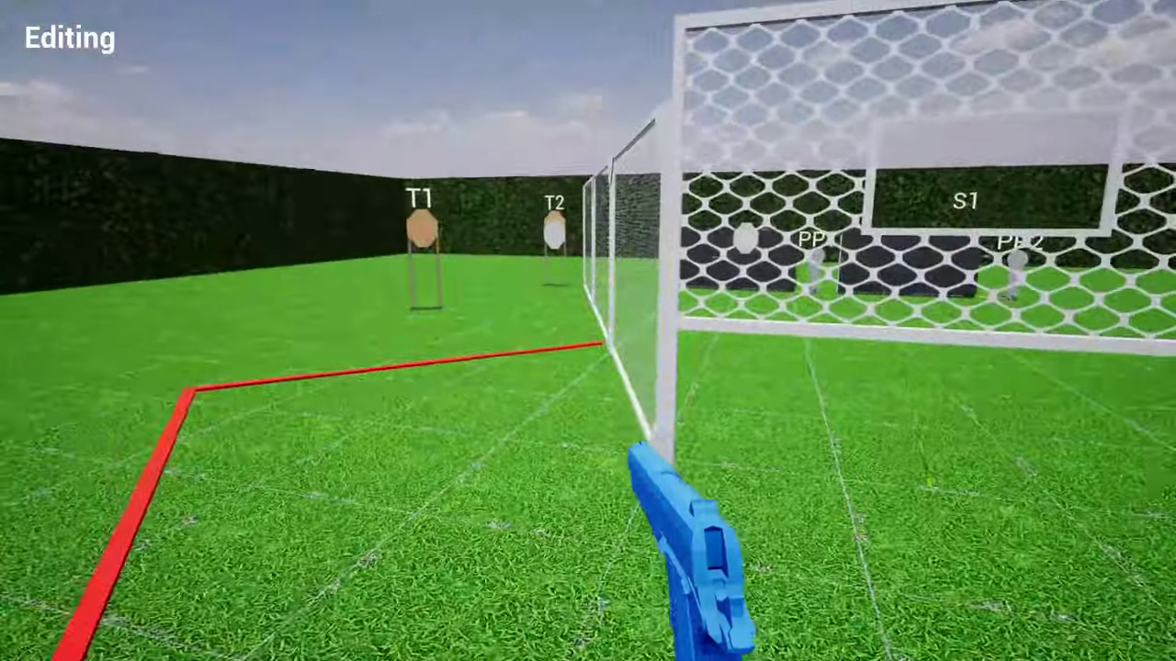
key("w")
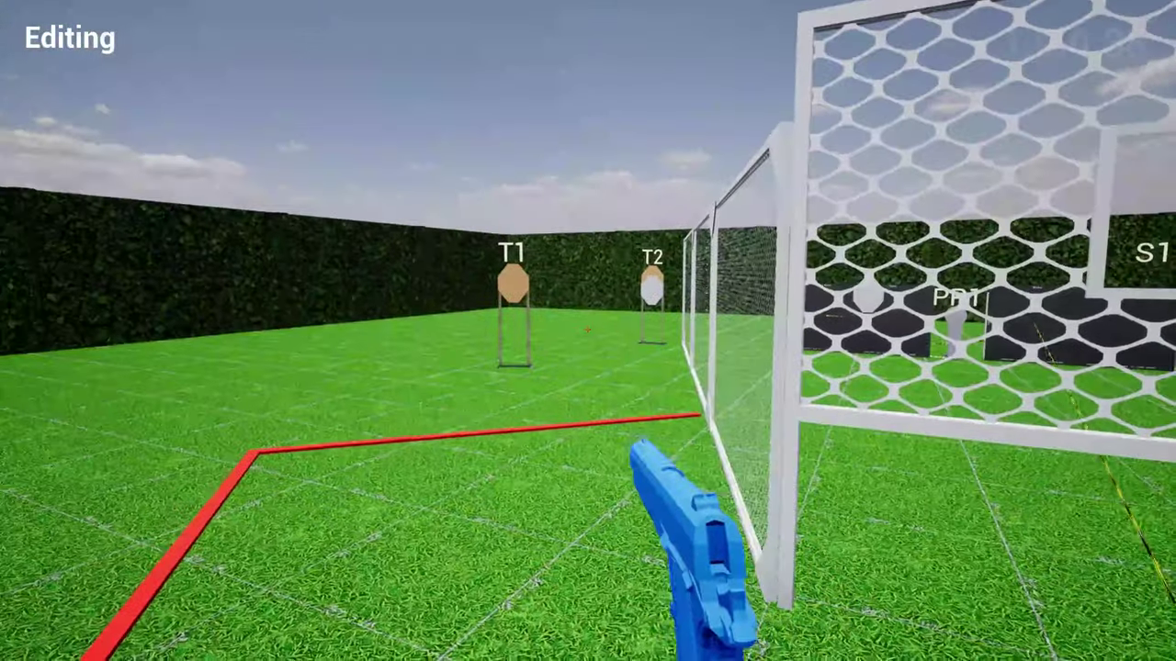
key("s")
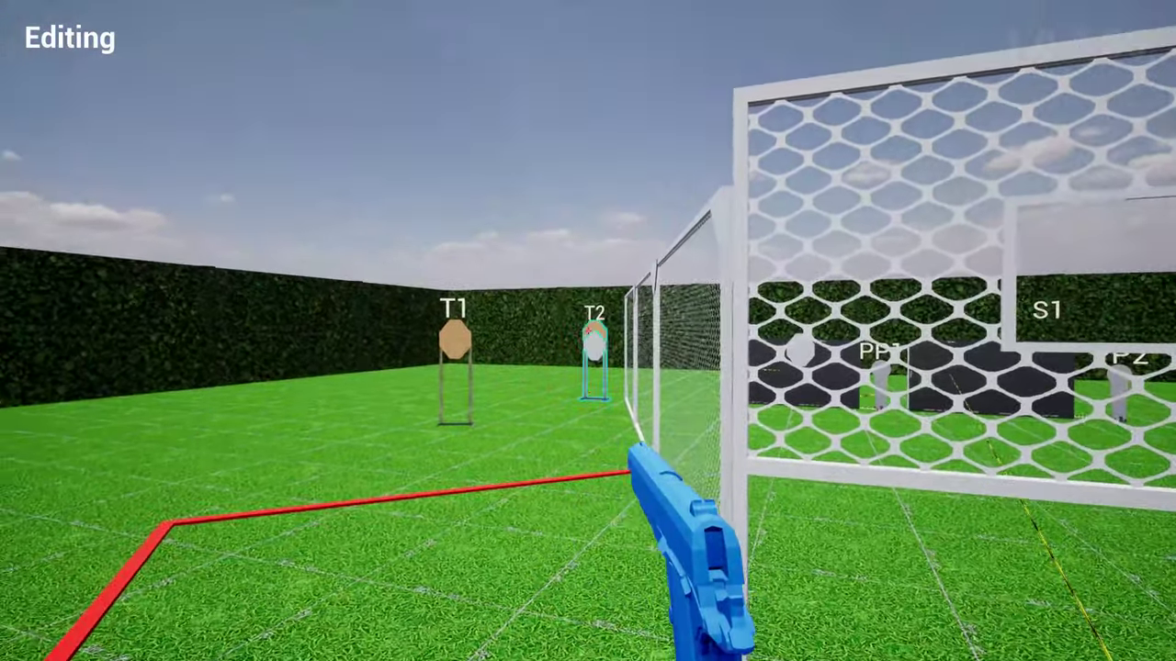
- Aim at T2 and T3 from the shooting area, and at the targets behind the front wall through its port
left_click(588, 331)
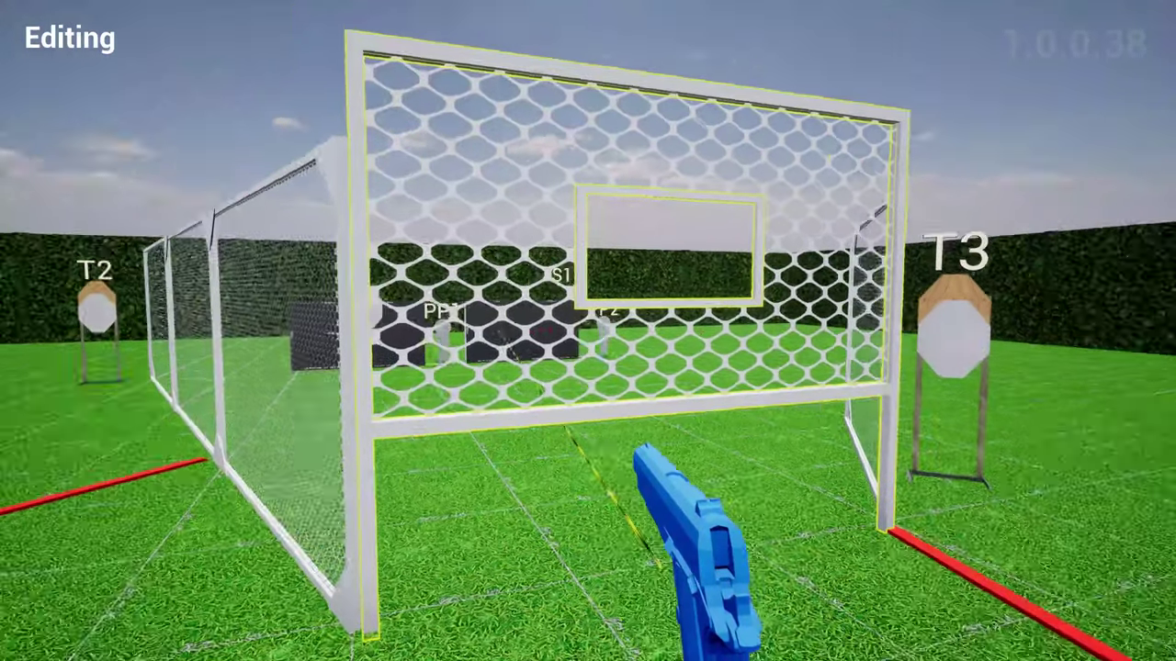
left_click(588, 331)
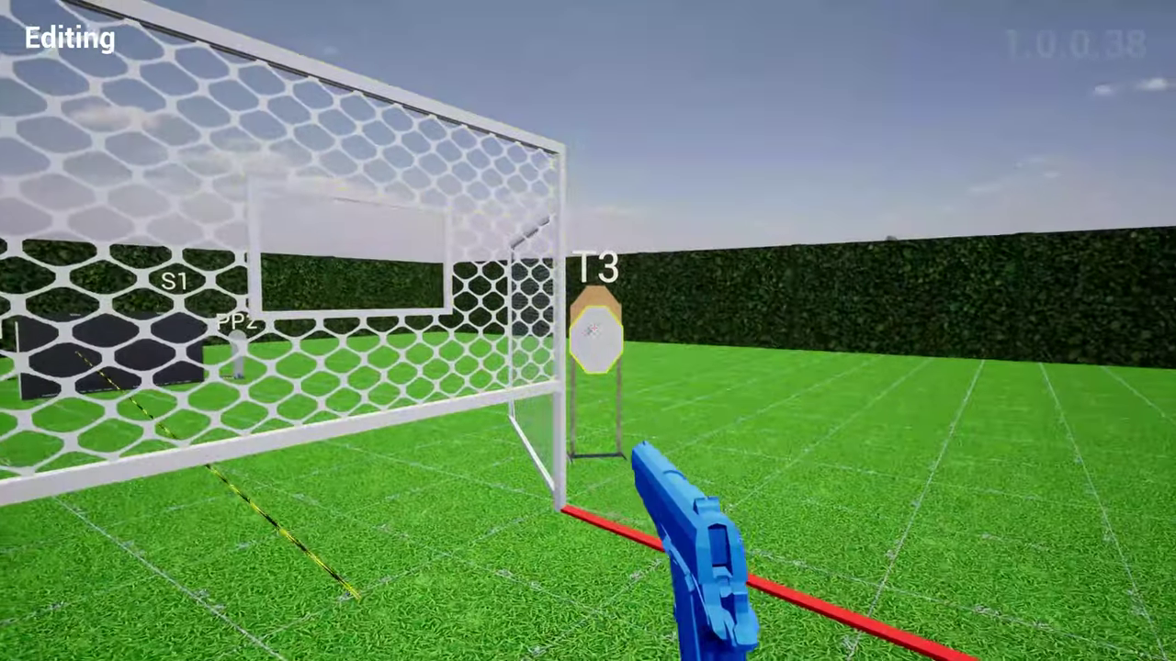
key("d")
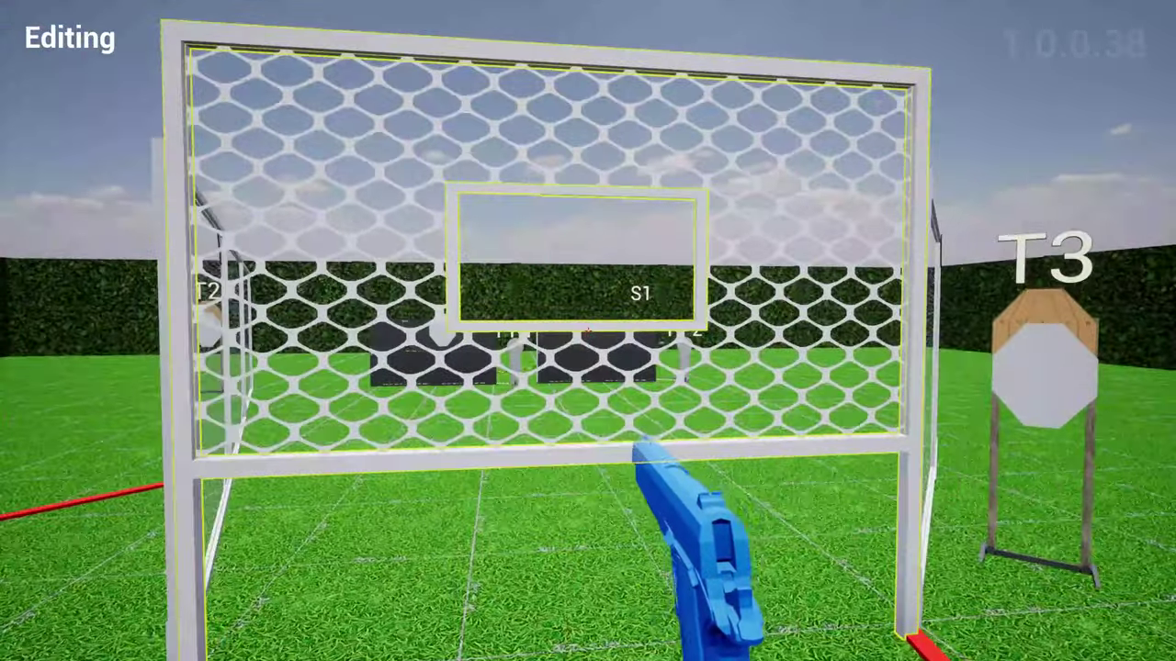
key("w")
left_click(588, 331)
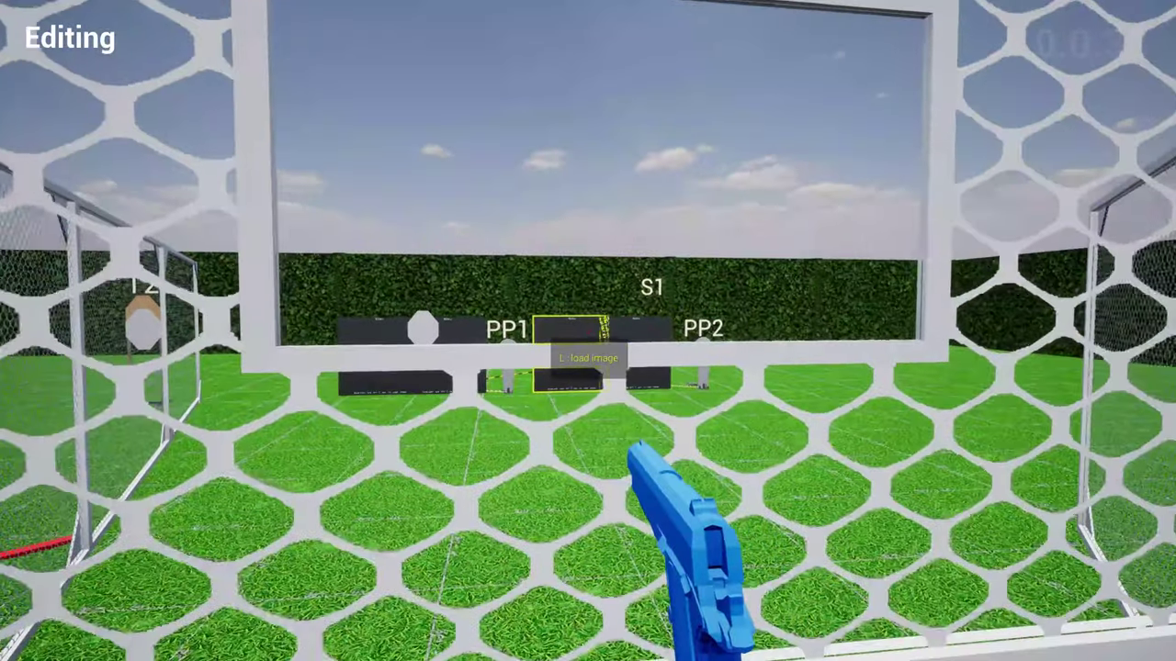
key("s")
key("d")
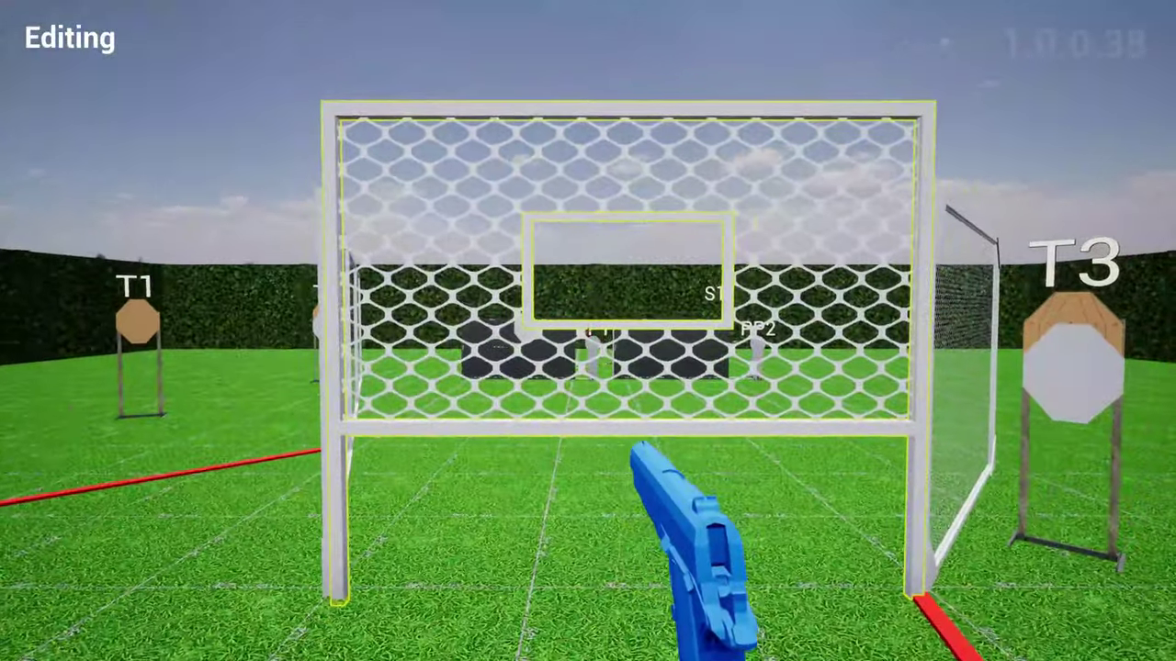
- Remove the raised mesh port wall from the front opening between the two side walls
key("w")
key("s")
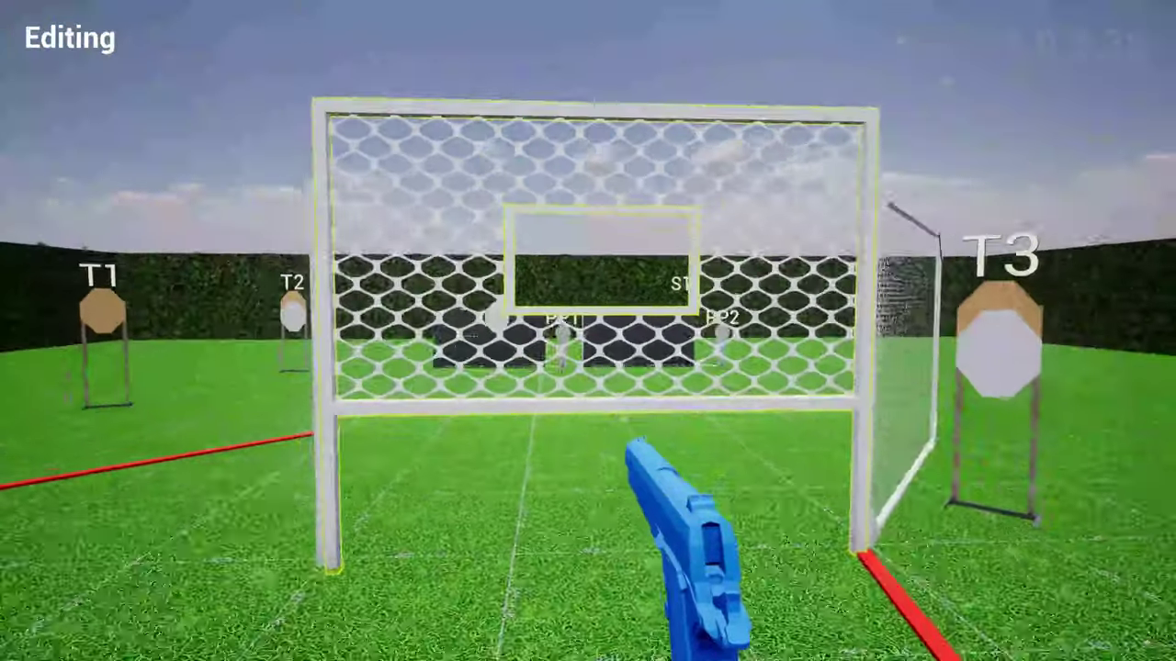
key("s")
key("a")
key("w")
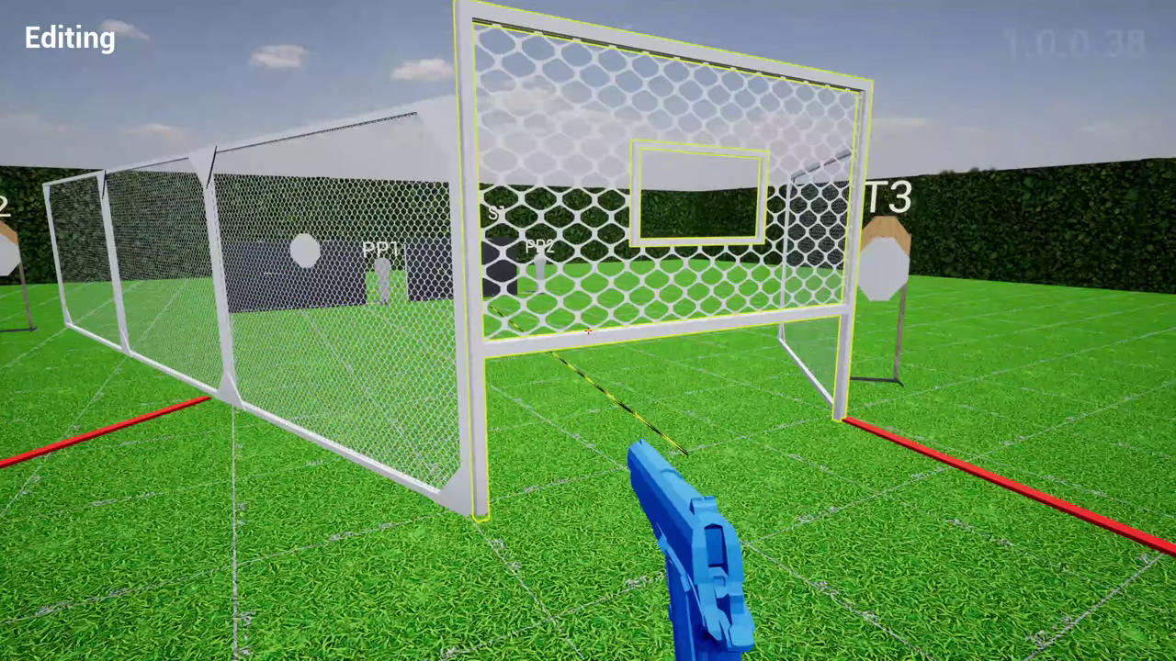
key("s")
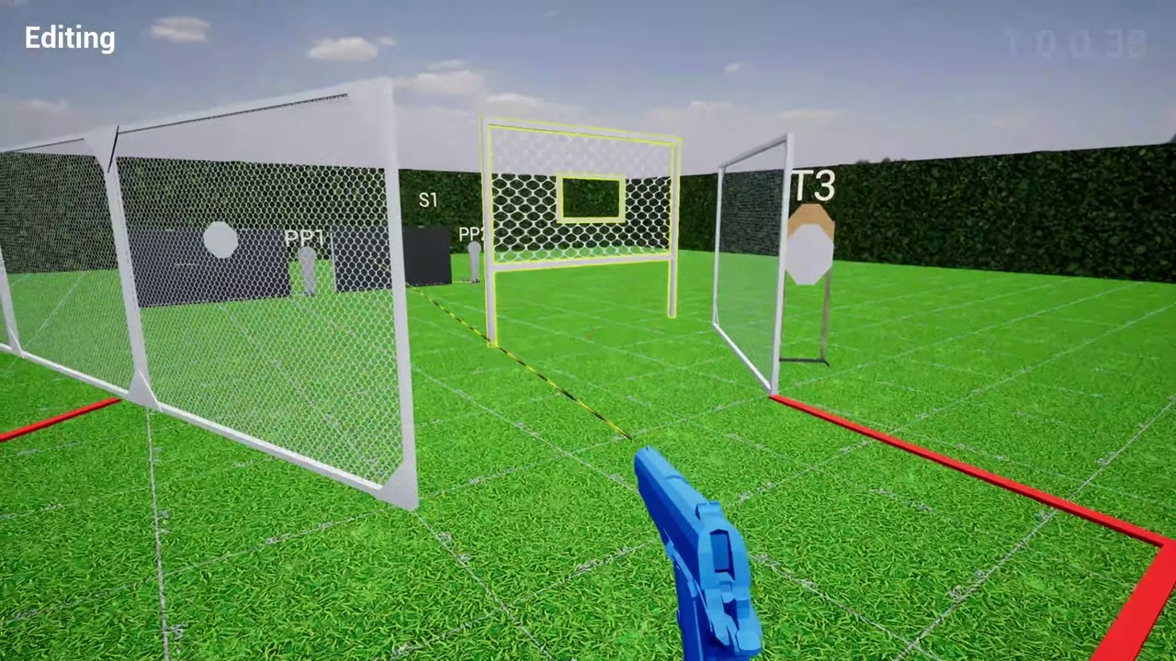
key("Delete")
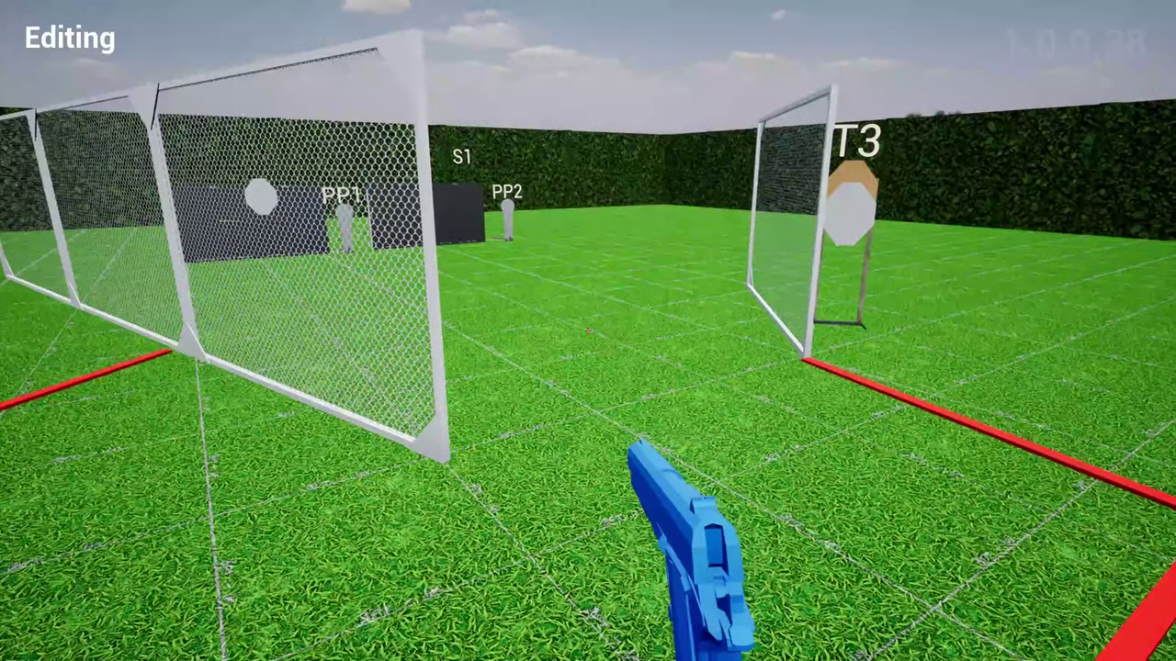
- Try a narrower port wall in the front opening, and replace it with a wall-metric-3x2-port-single
key("Tab")
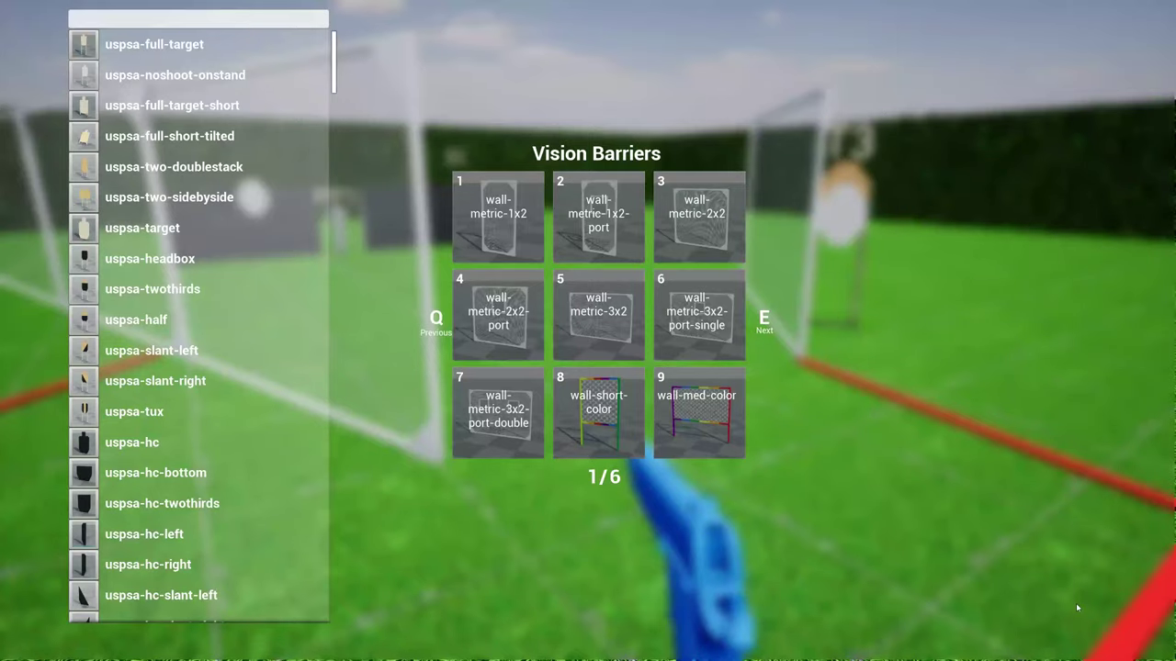
key("Tab")
key("w")
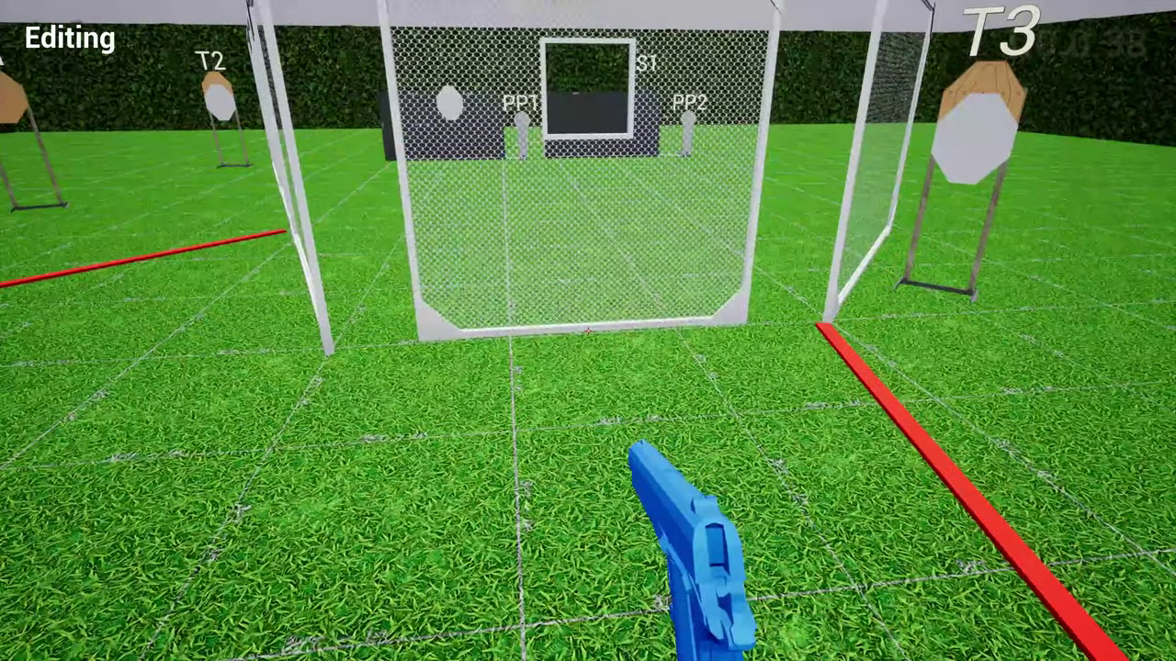
key("Delete")
key("Tab")
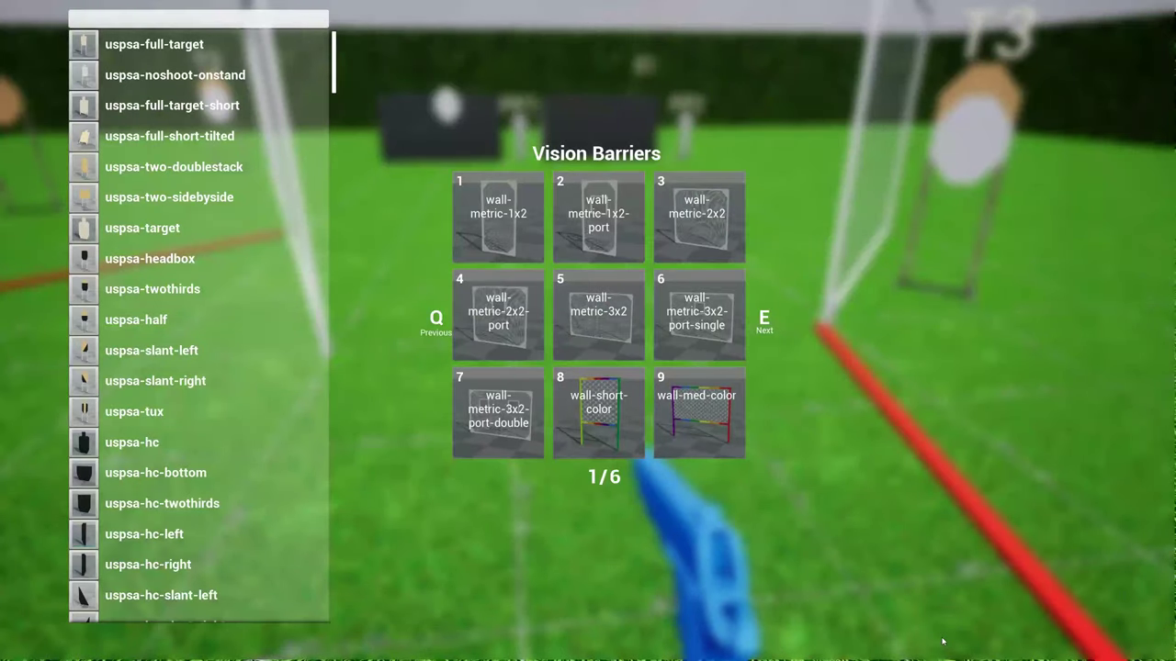
key("Tab")
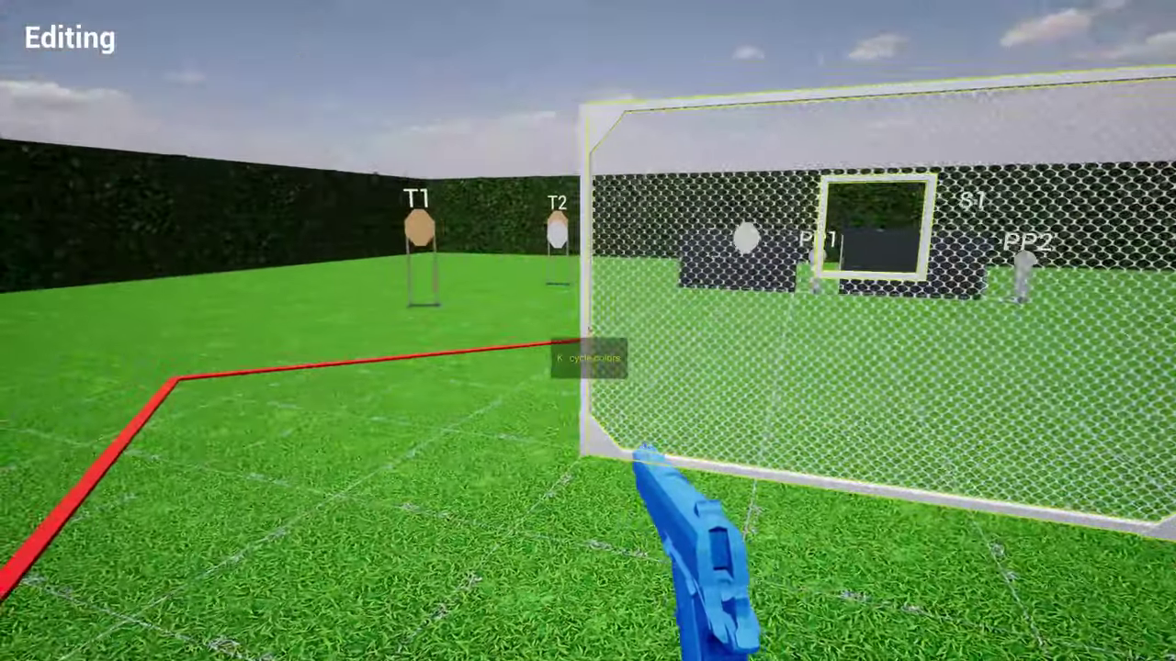
- Check the sight lines past the left side of the new front wall to T1 and T2
key("a")
key("w")
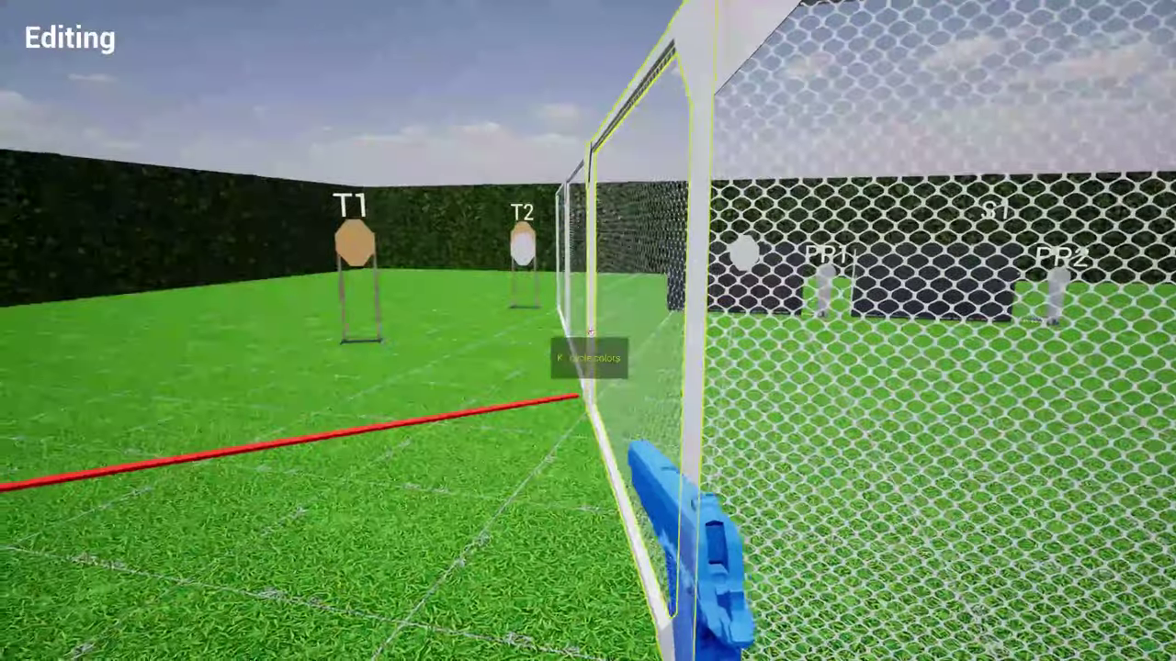
key("a")
key("d")
key("a")
key("d")
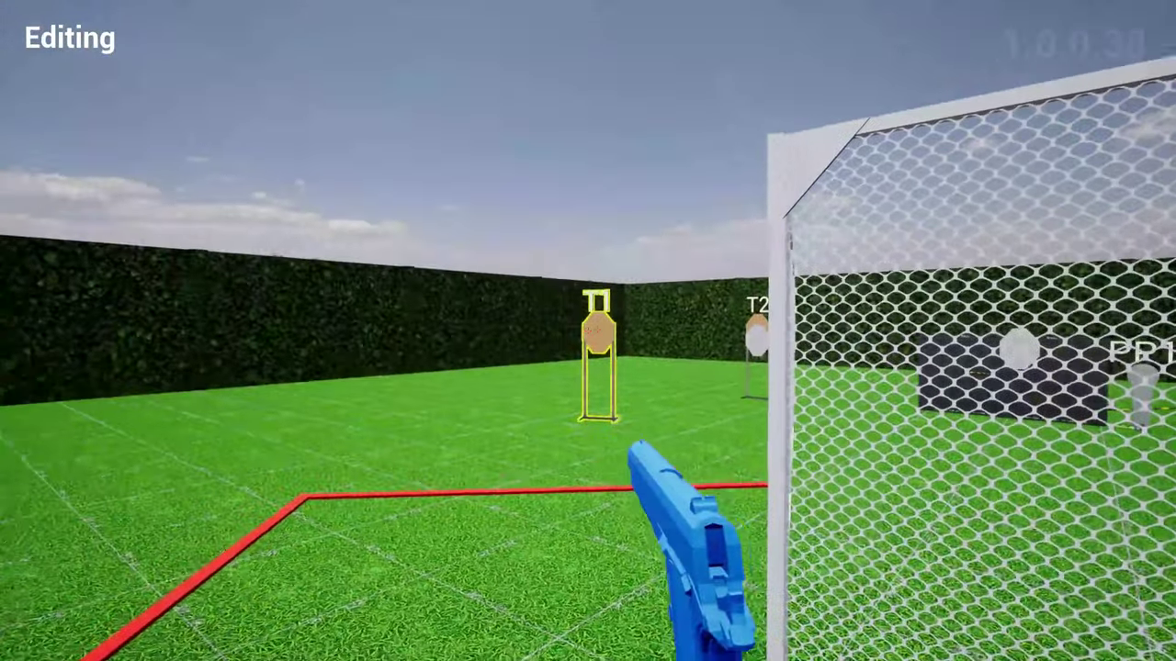
- Check the view of T3 past the right edge of the front wall and of the targets through its port
key("a")
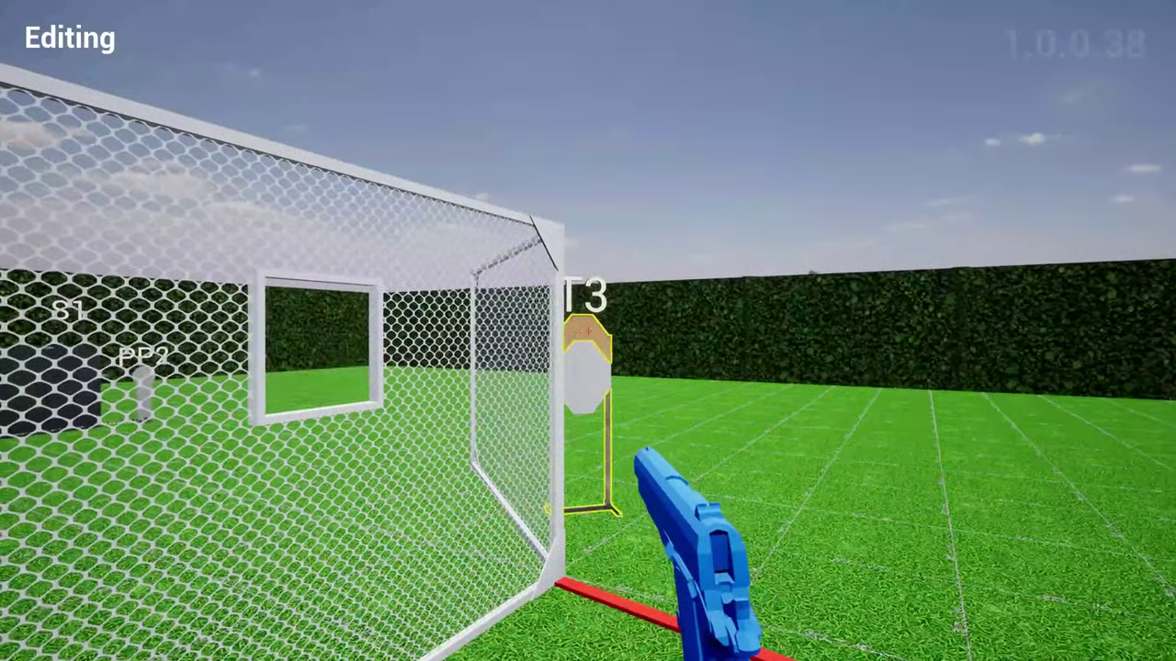
key("d")
key("w")
key("w")
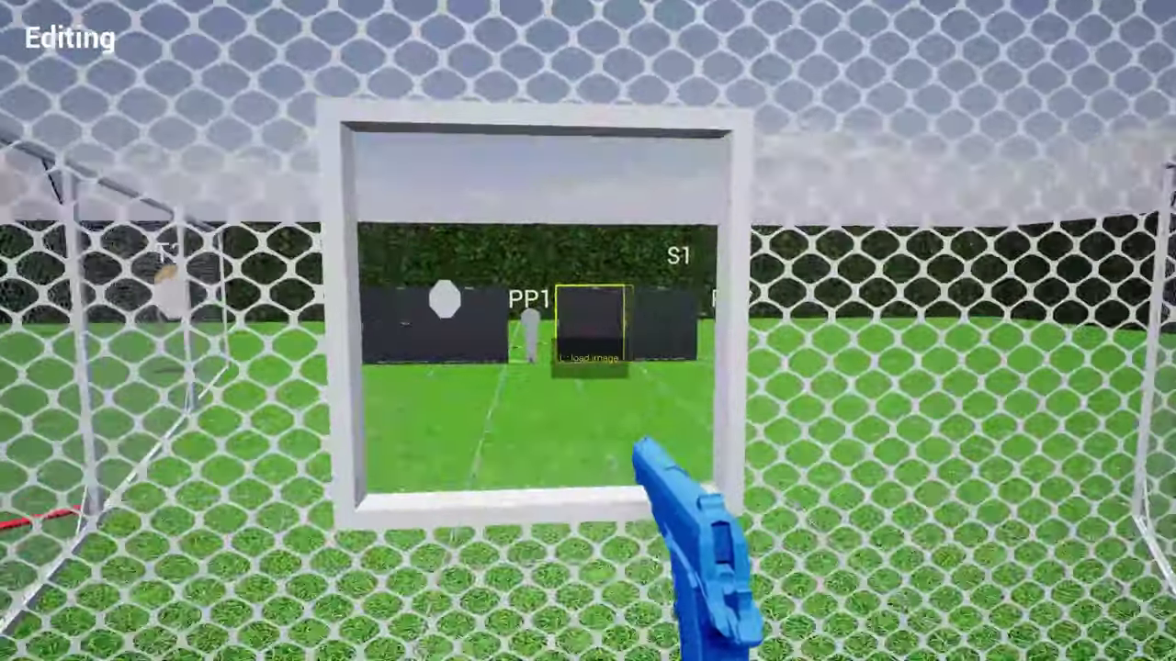
key("a")
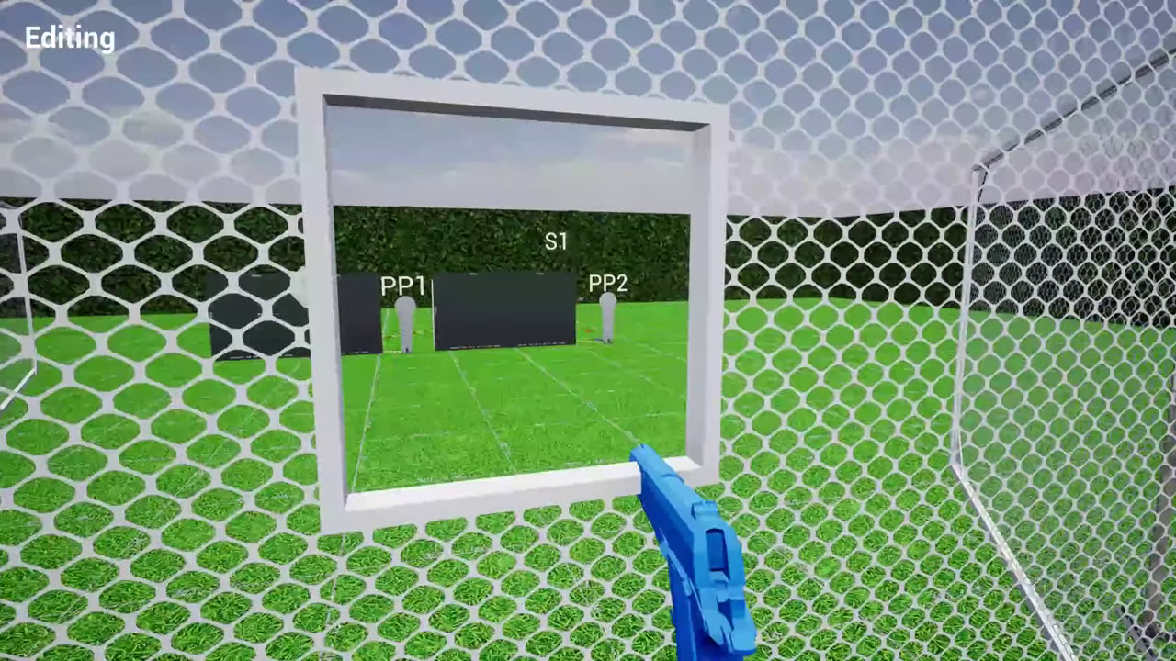
key("s")
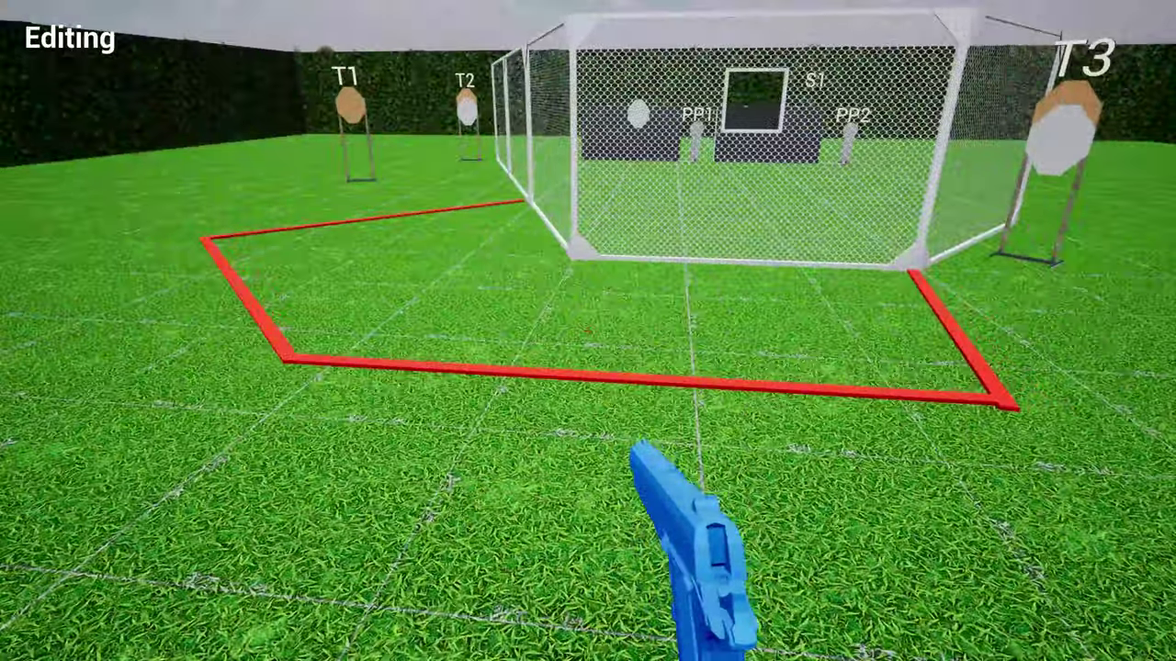
- Place the first waypoint inside the rear fault line, facing towards T1 and T2
right_click(588, 331)
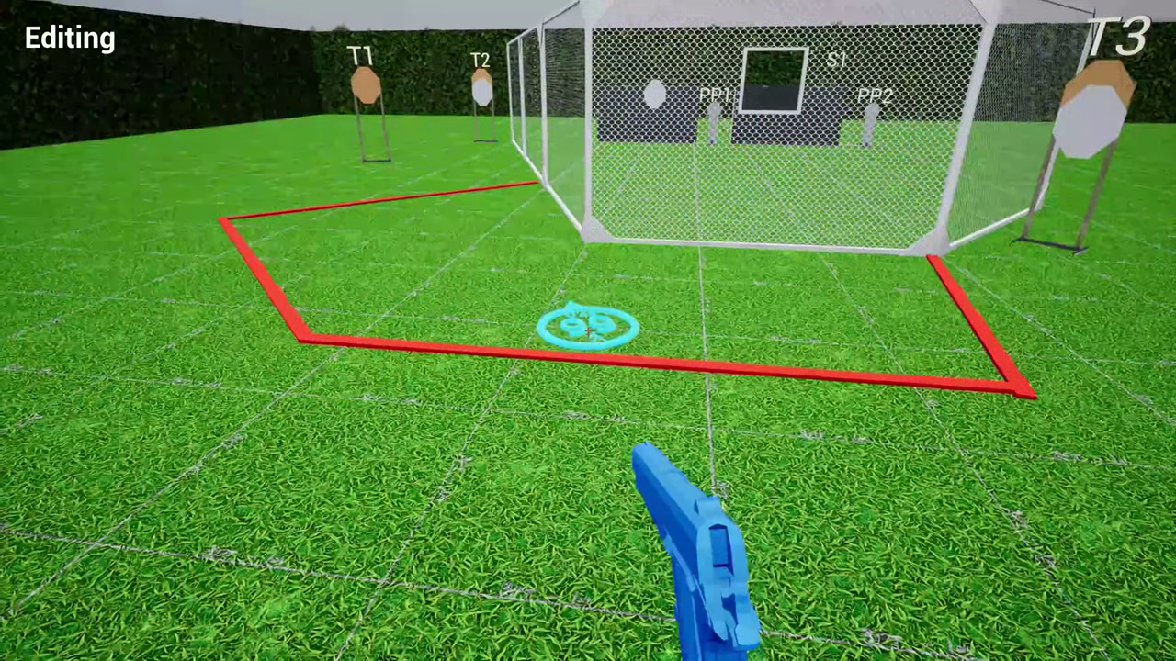
key("d")
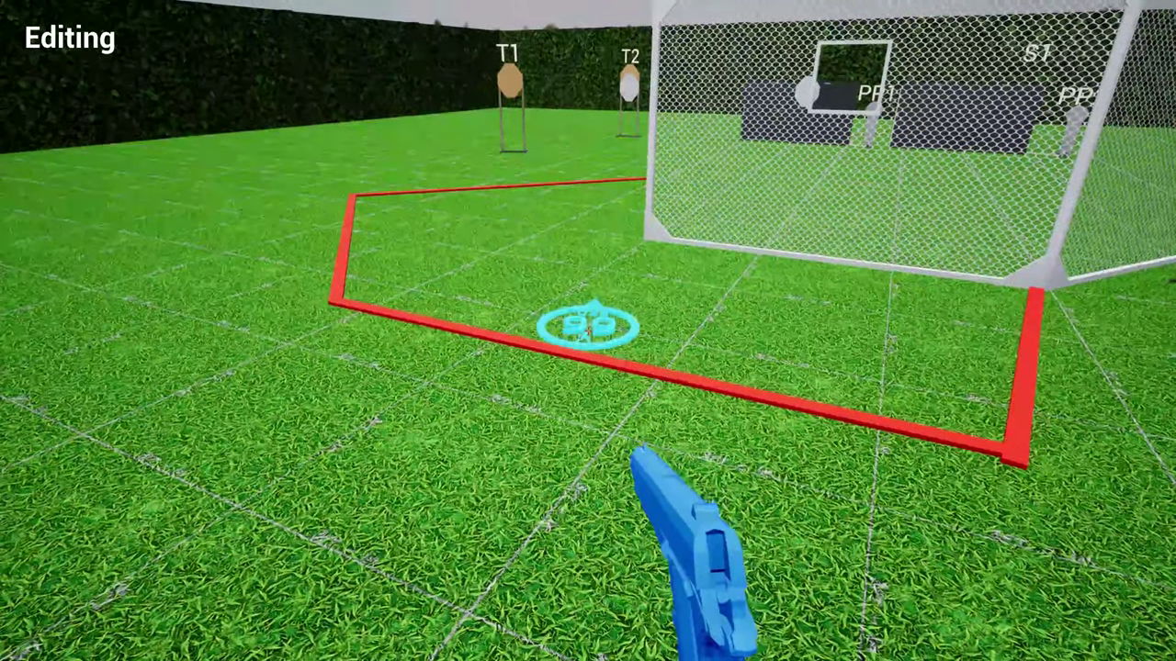
left_click(587, 331)
key("w")
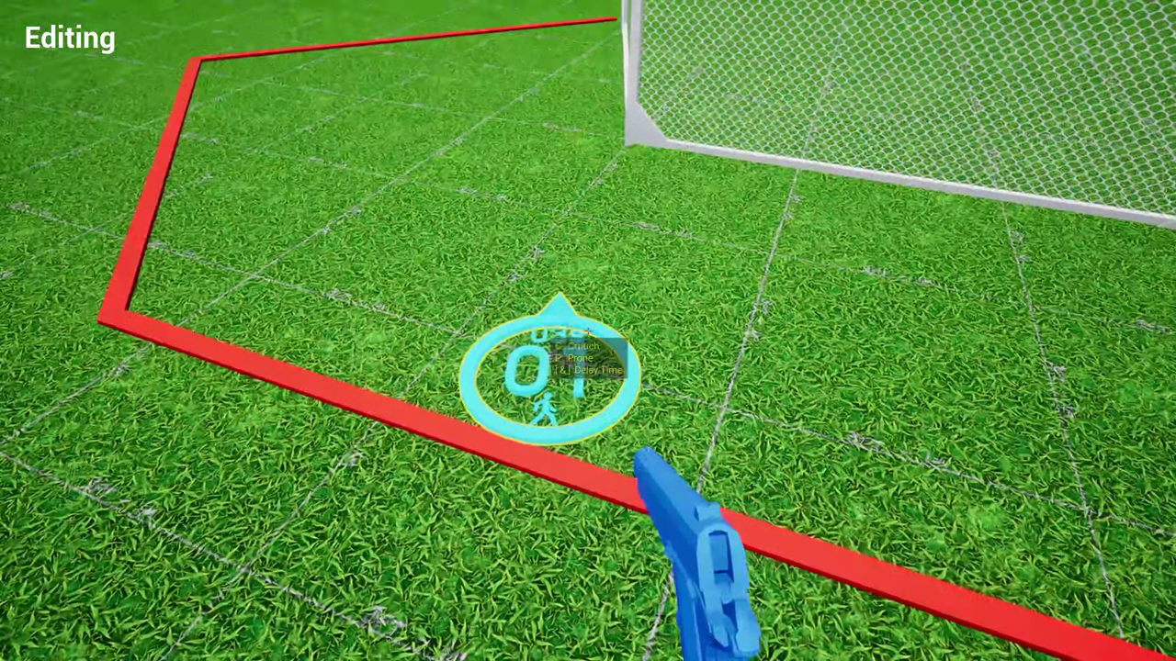
- Add a second waypoint beside the first facing T3, and a third directly in front of the front wall's port
key("s")
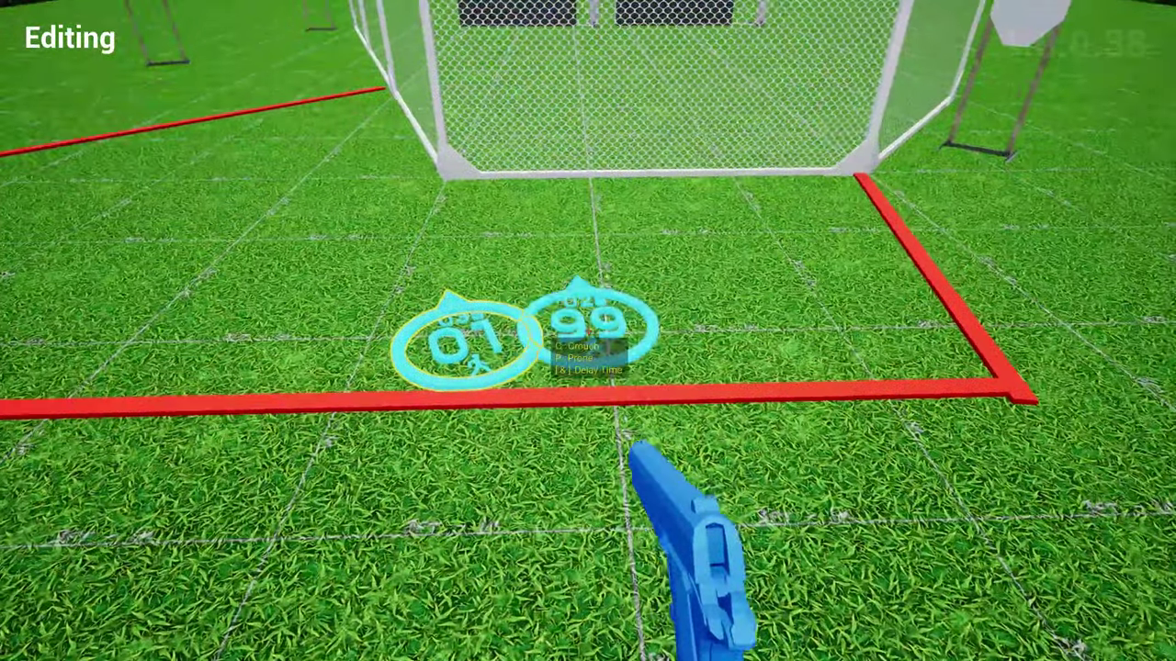
key("w")
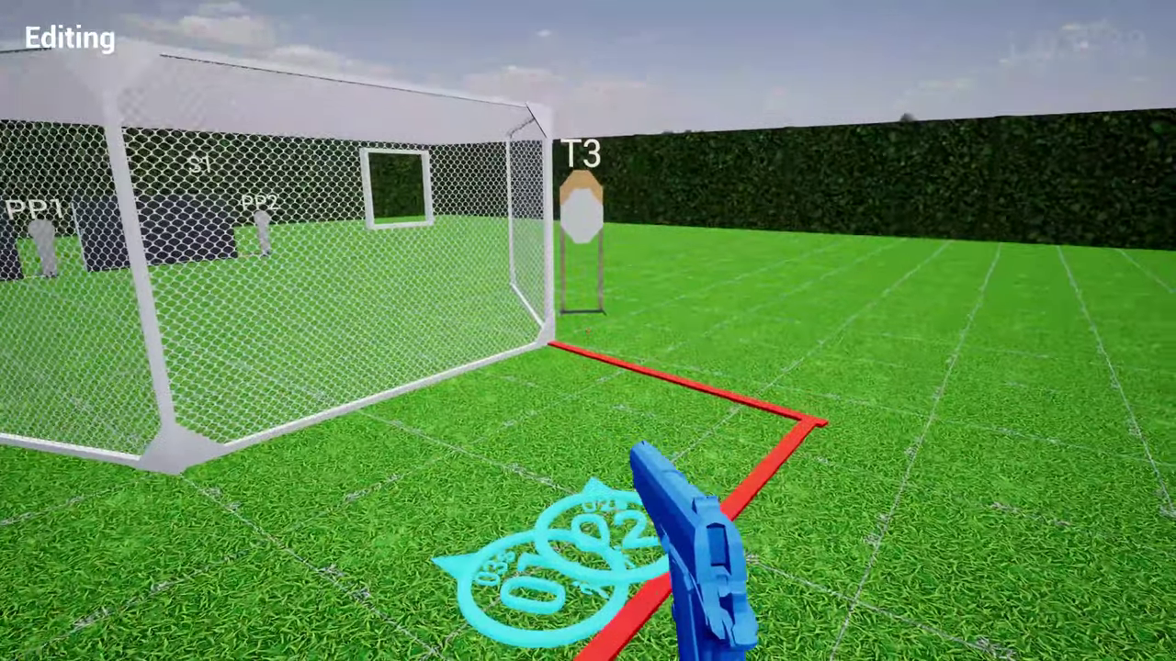
key("c")
key("w")
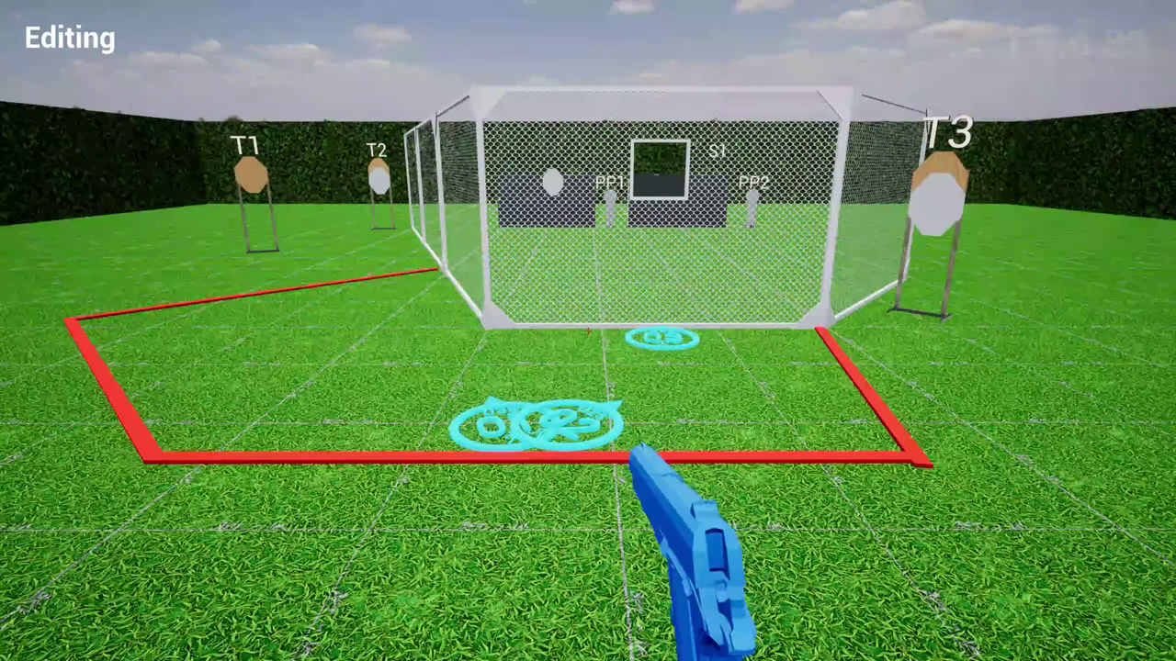
- Switch to the timer view and run the waypoint route from the T1 and T2 view to T3 and the port
key("Tab")
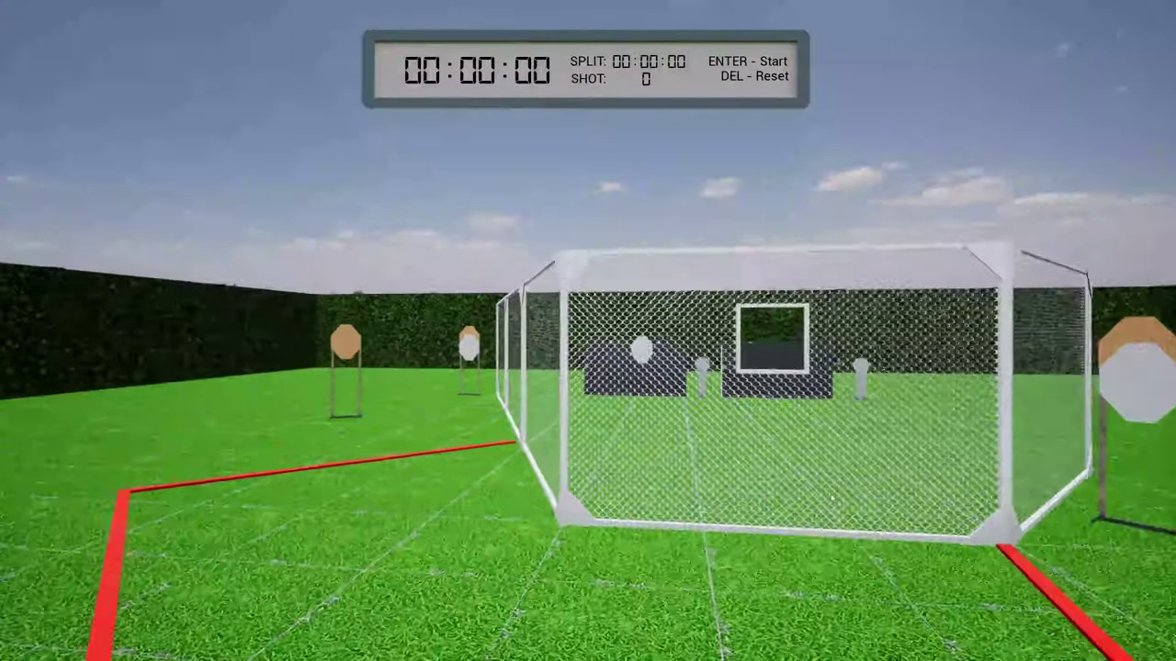
key("w")
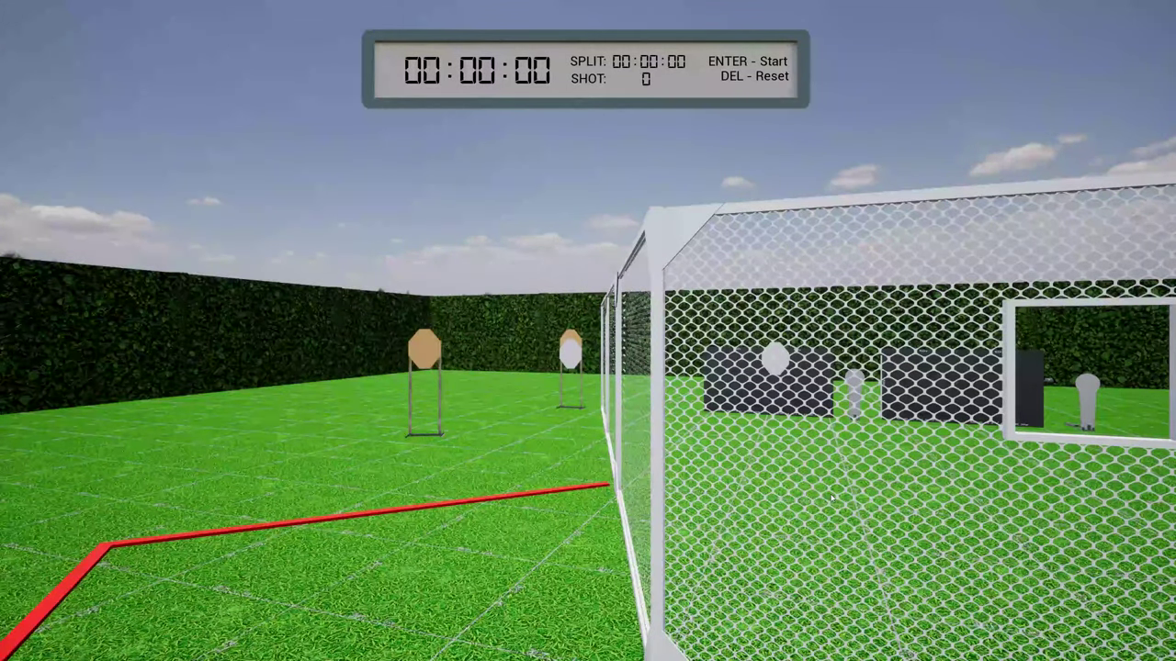
key("Return")
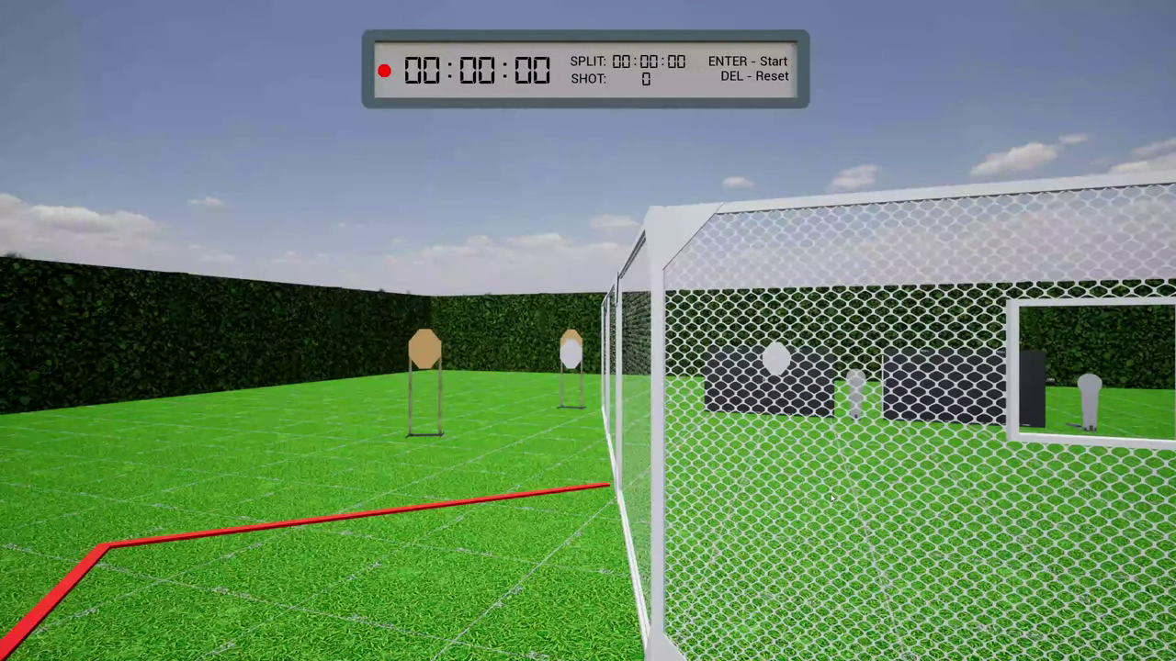
key("d")
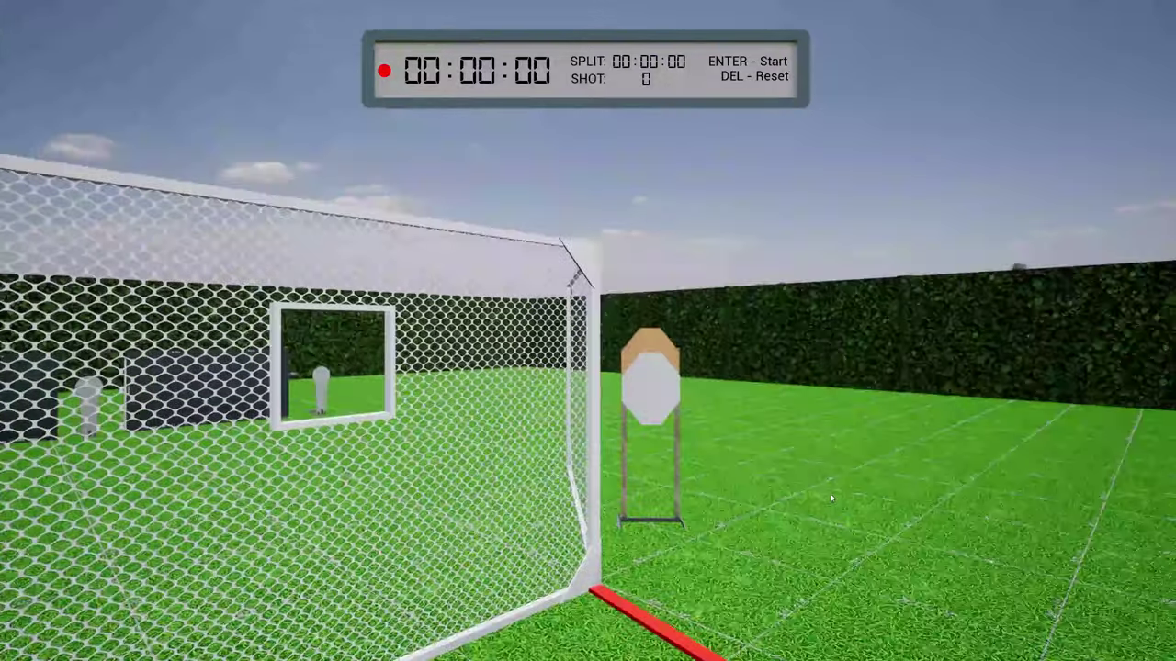
key("a")
key("w")
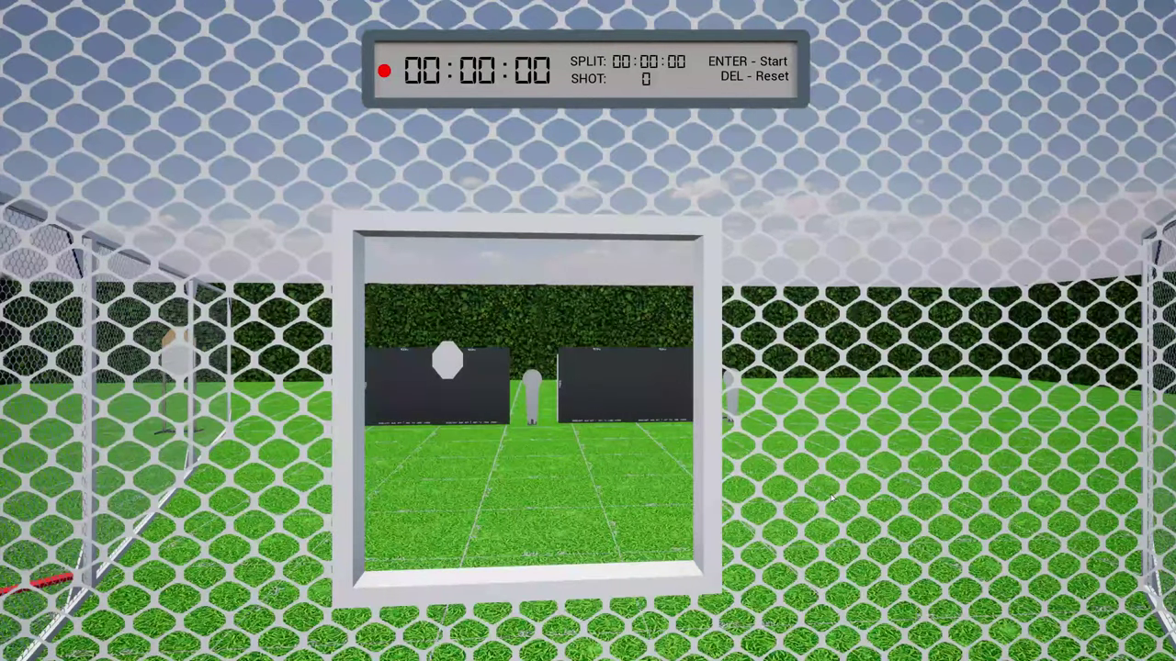
- Restart from the first waypoint, replay the route through to the port, and return to editing
key("s")
key("a")
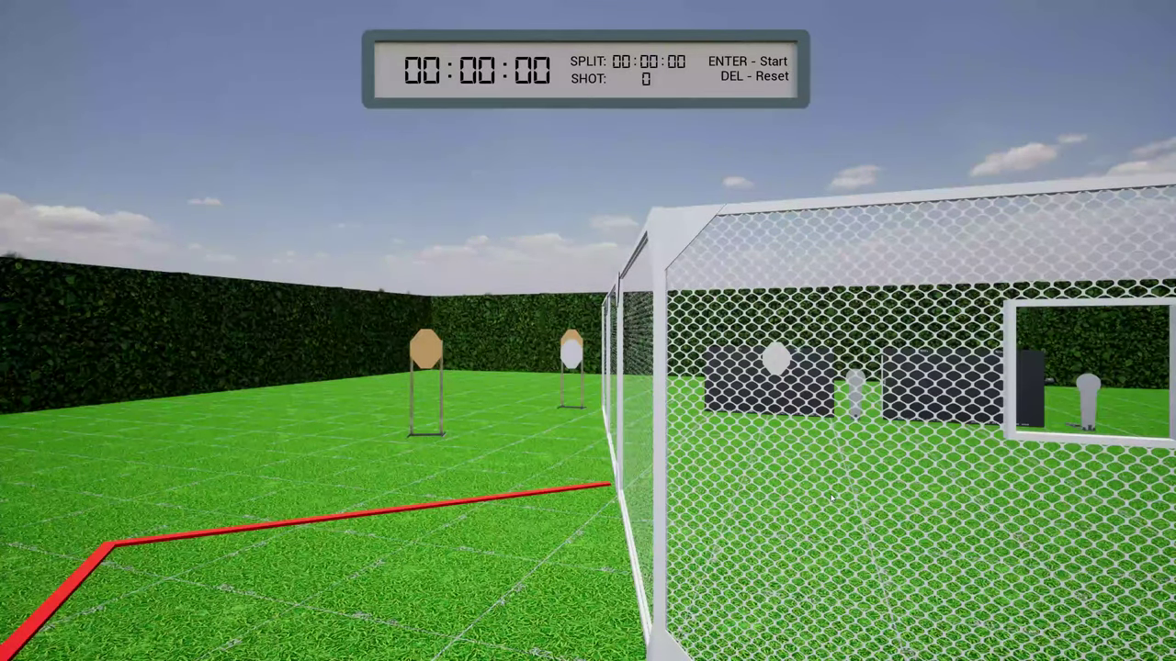
key("Return")
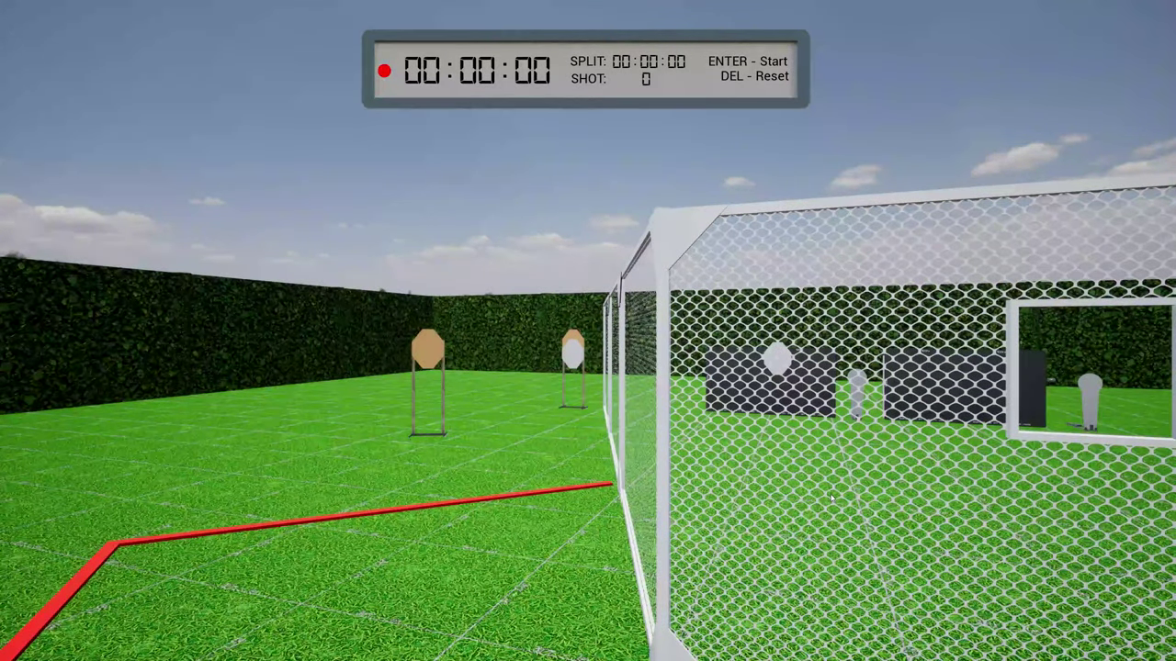
key("d")
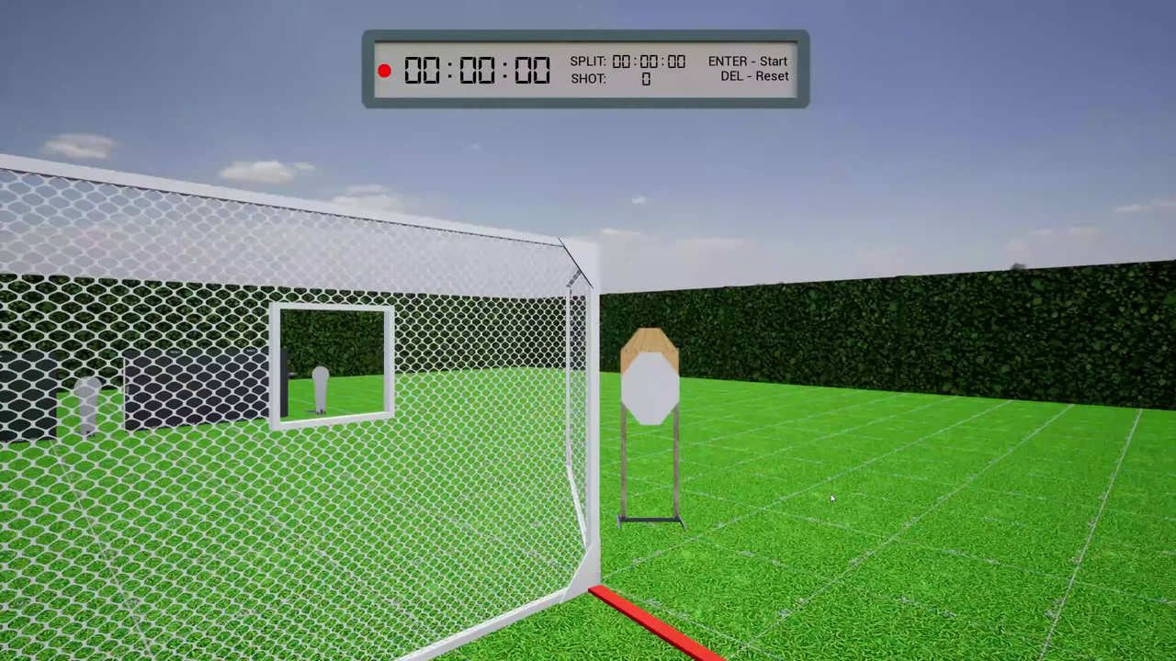
key("w")
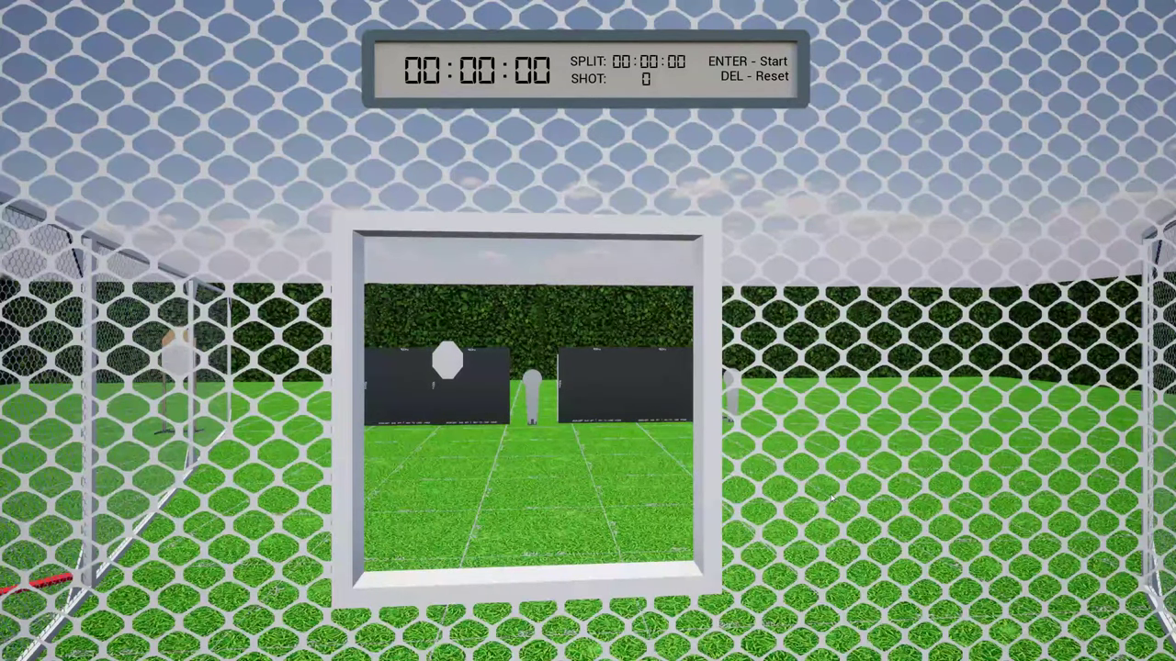
key("Tab")
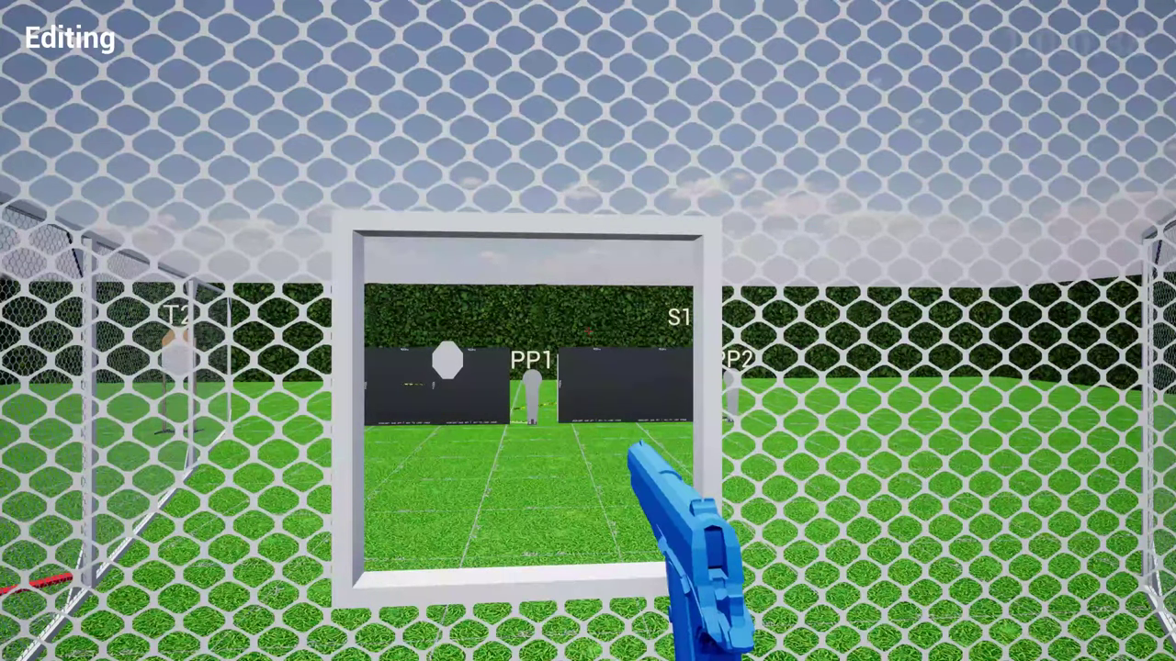
- Examine the stage with its three waypoints from behind the rear fault line and from the right side
key("s")
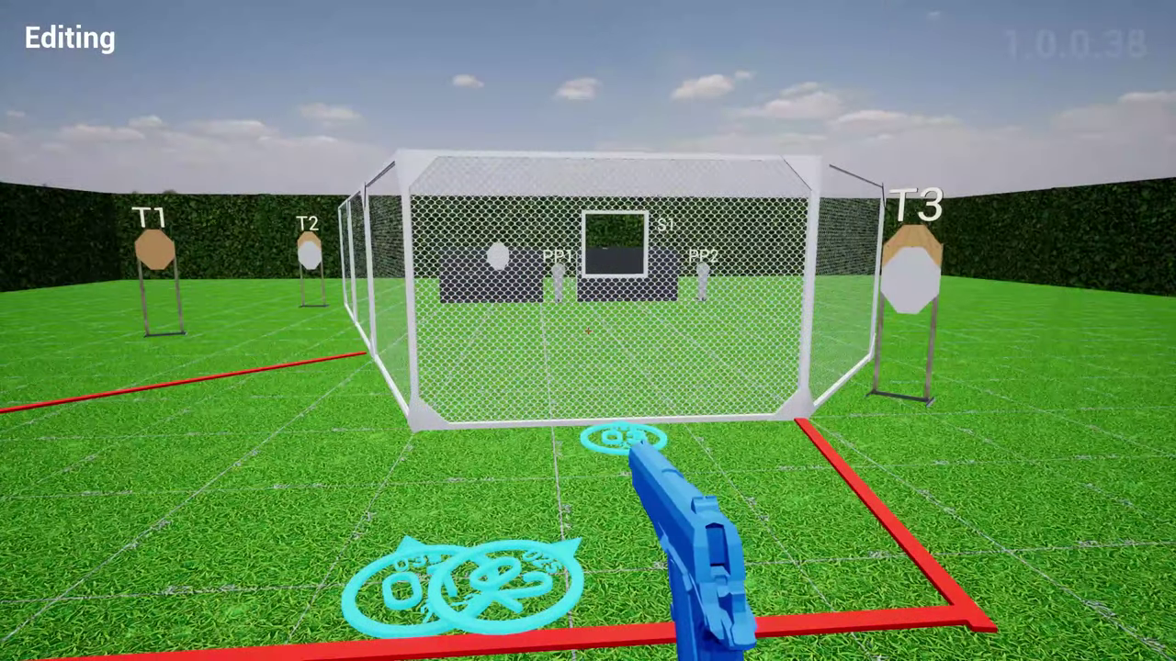
key("s")
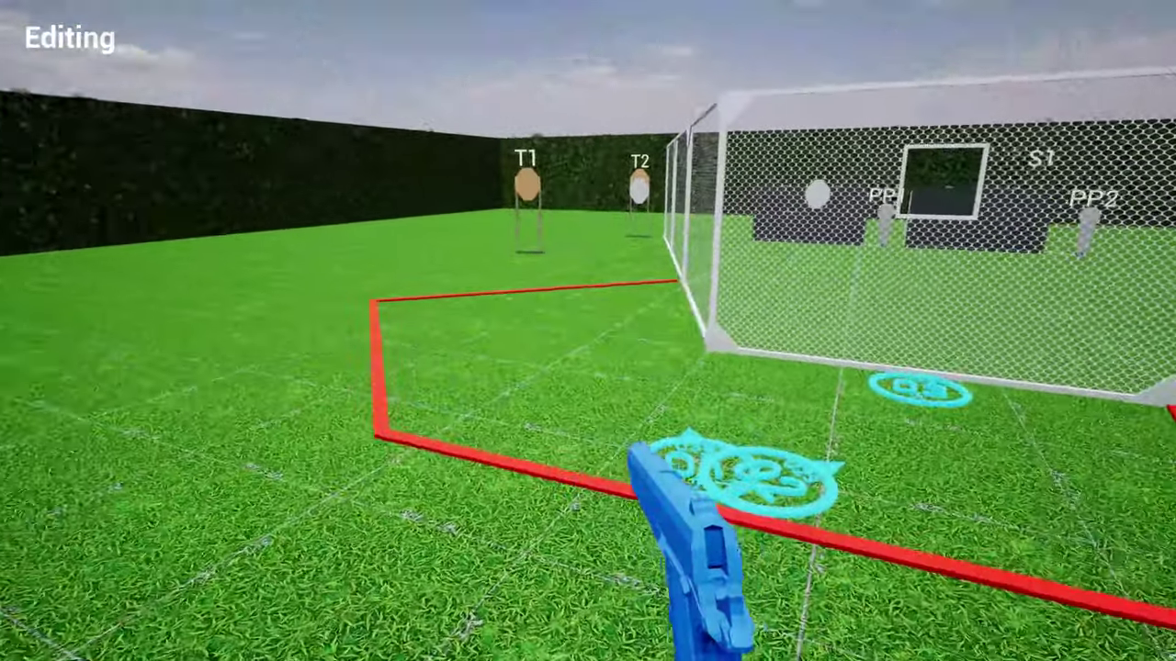
key("a")
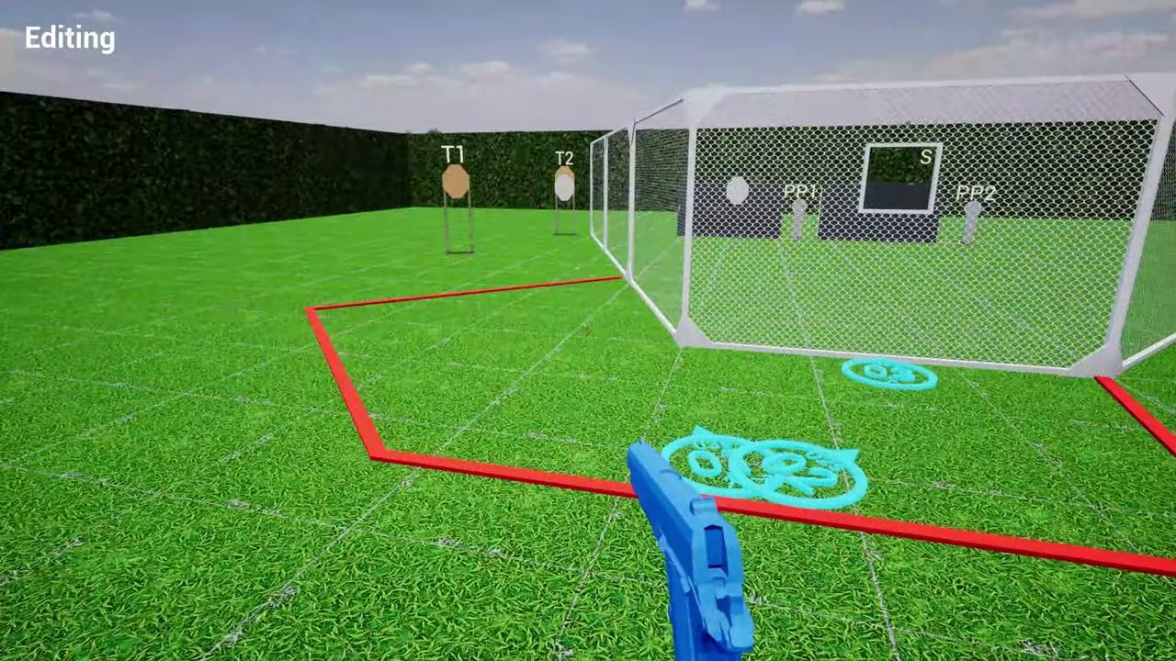
key("d")
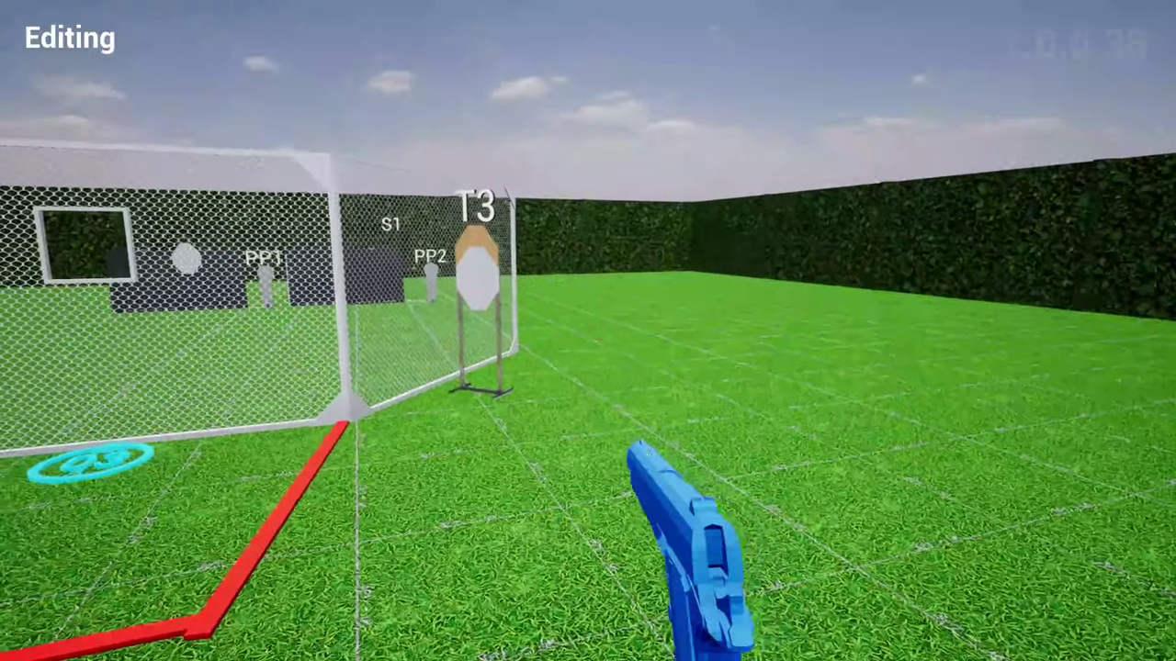
key("a")
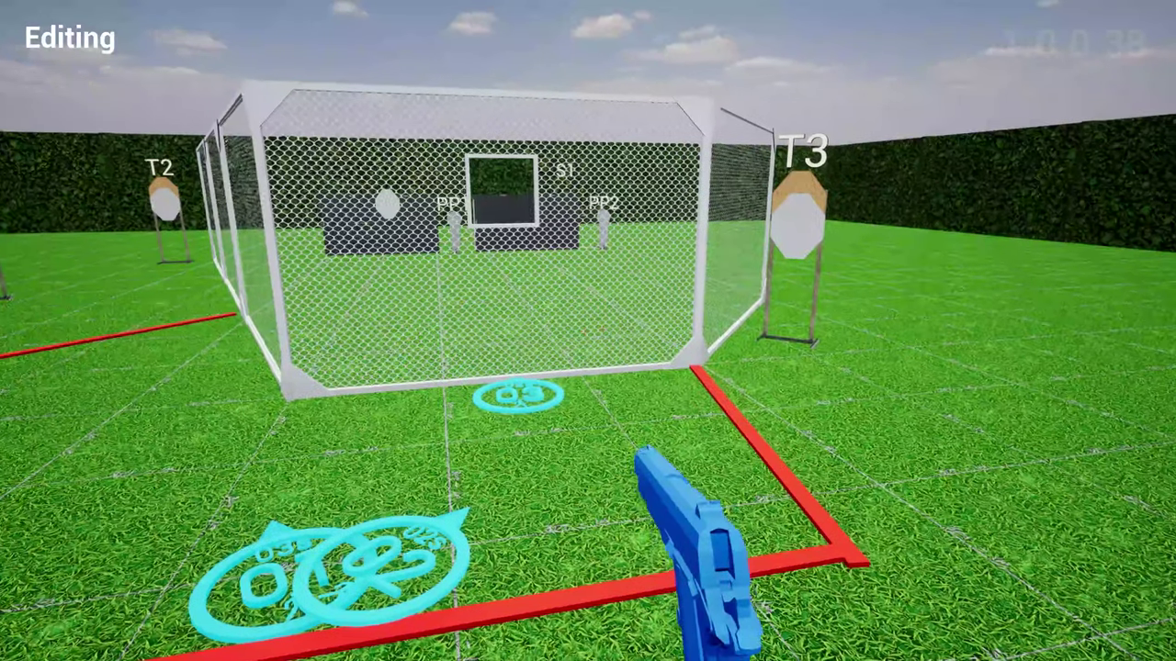
- Look over the Into The Icebath - Waypoints stage, then review its stage briefing and close it without saving
key("w")
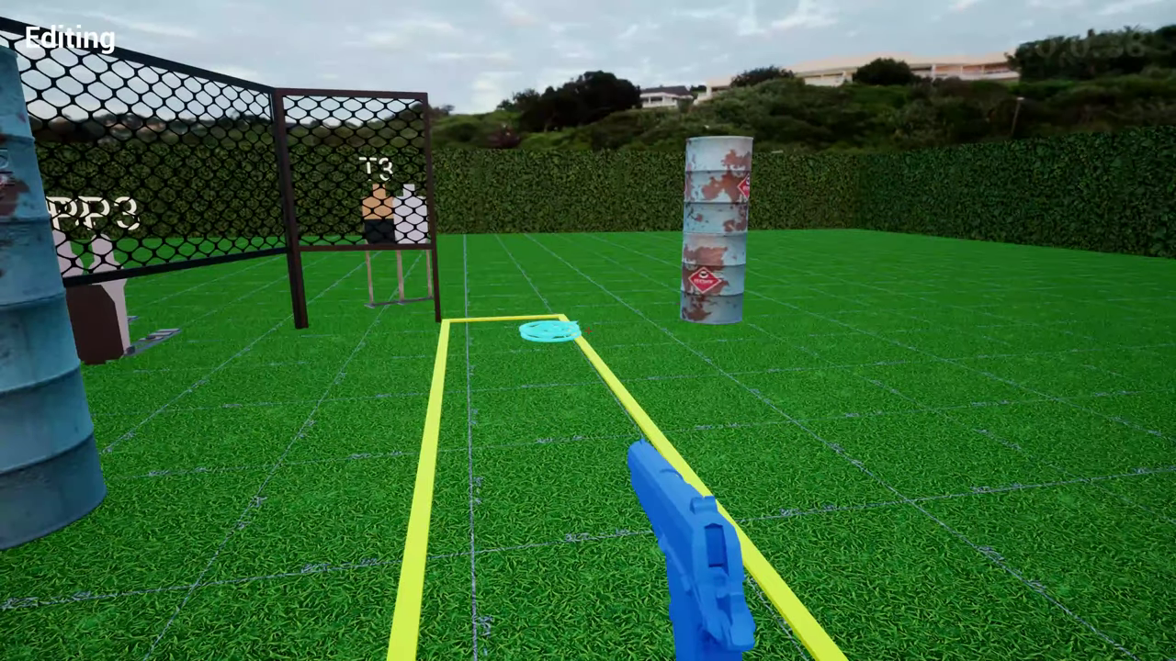
key("s")
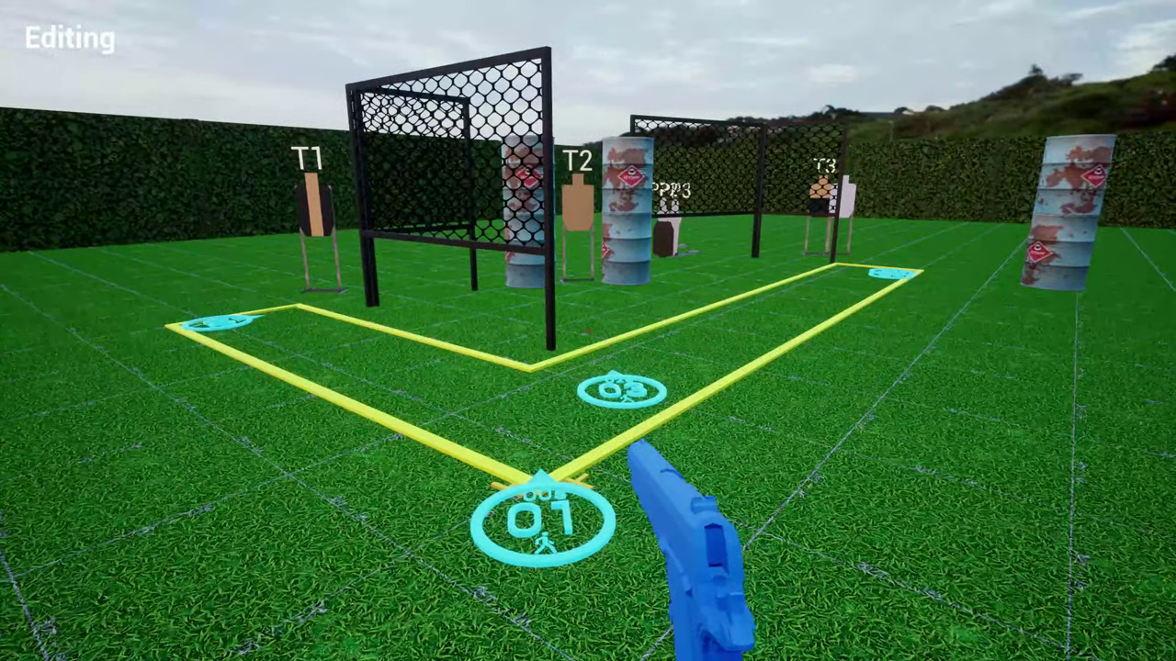
key("Escape")
left_click(538, 313)
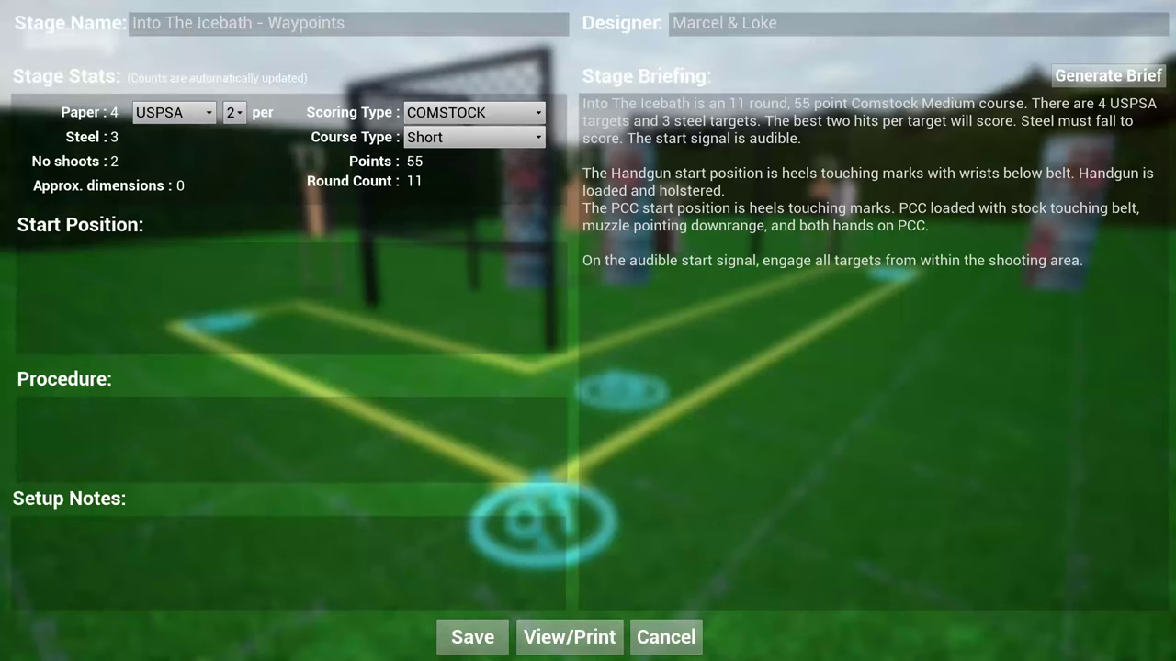
left_click(665, 638)
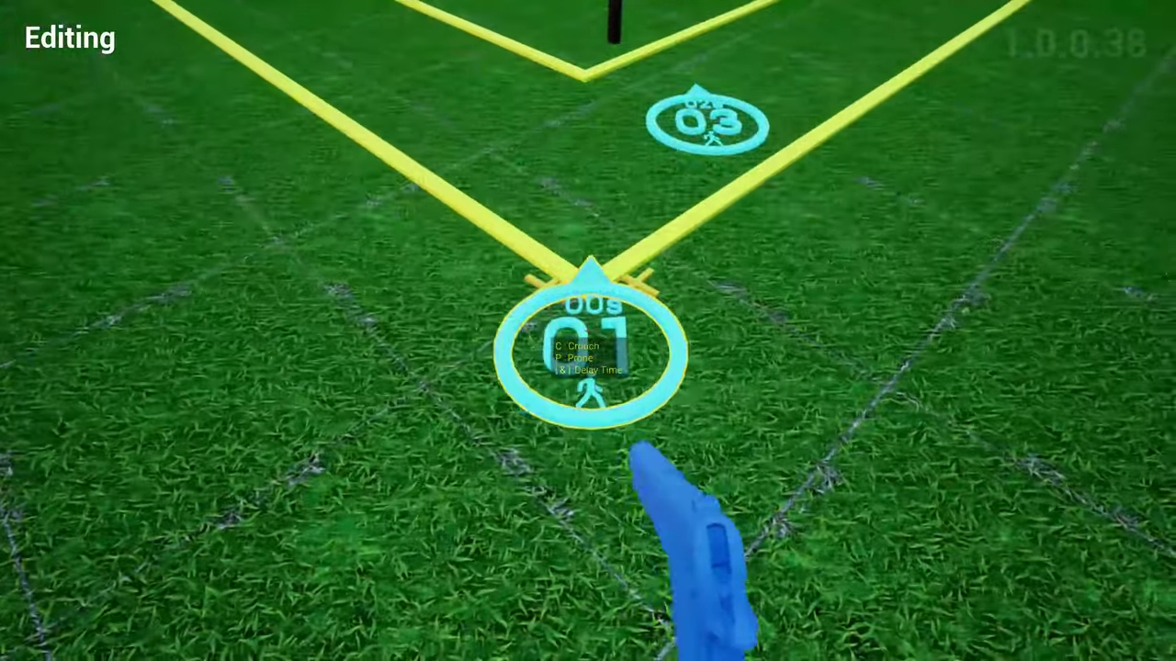
- Survey the stage from the first waypoint, then start the waypoint playback in the timer view
key("w")
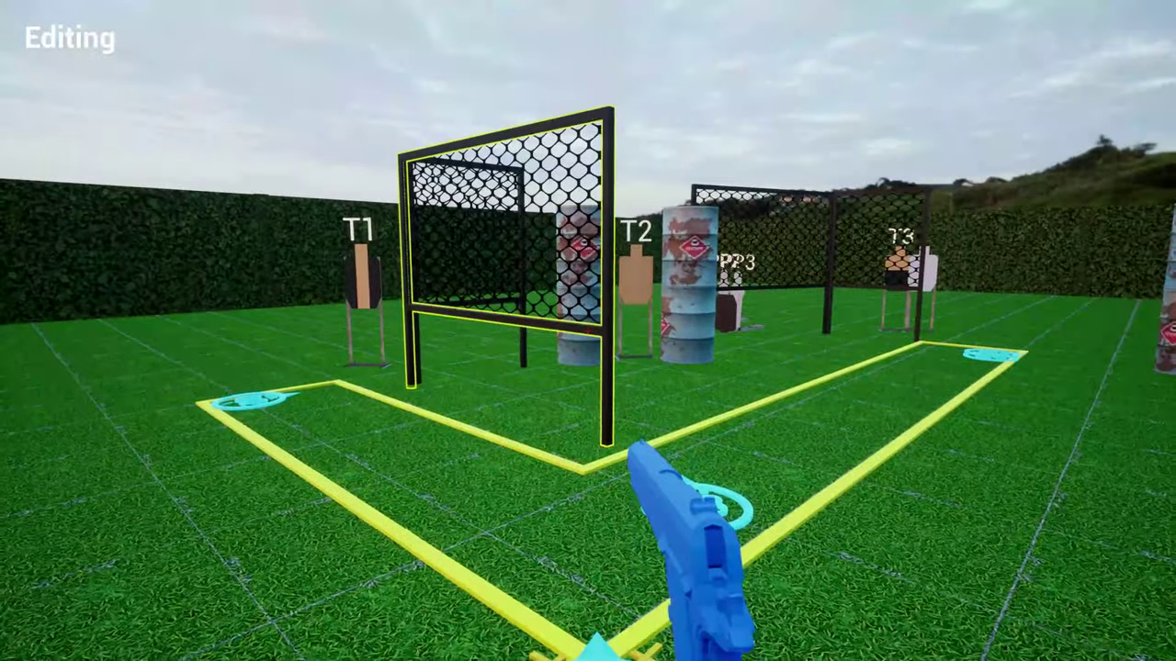
key("w")
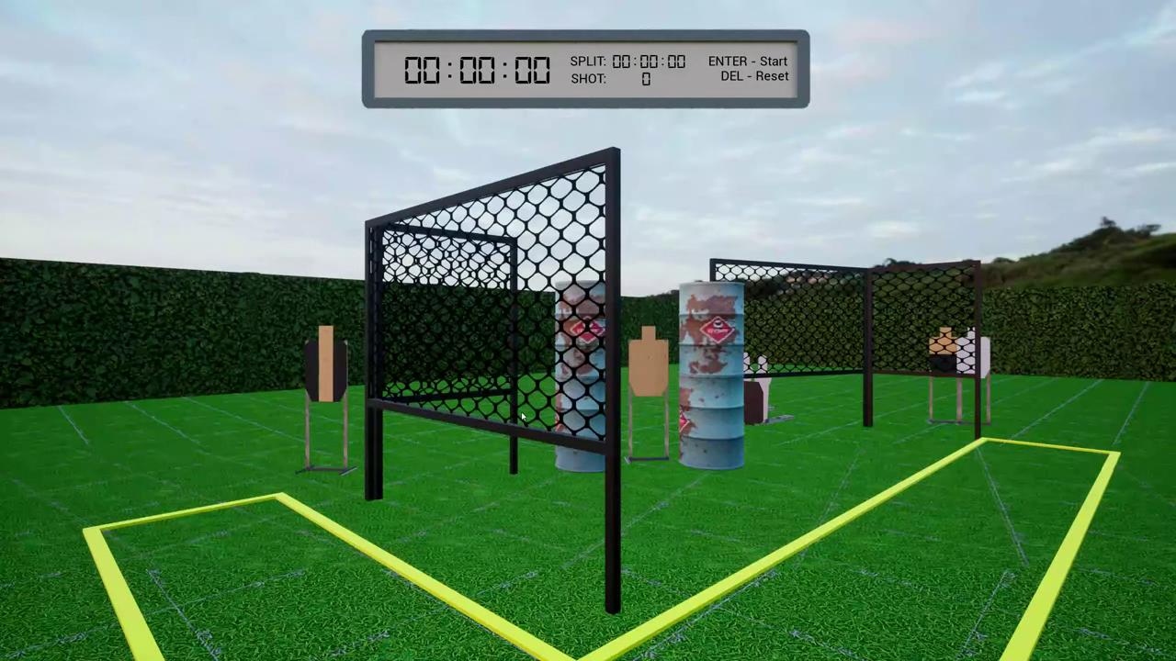
key("Return")
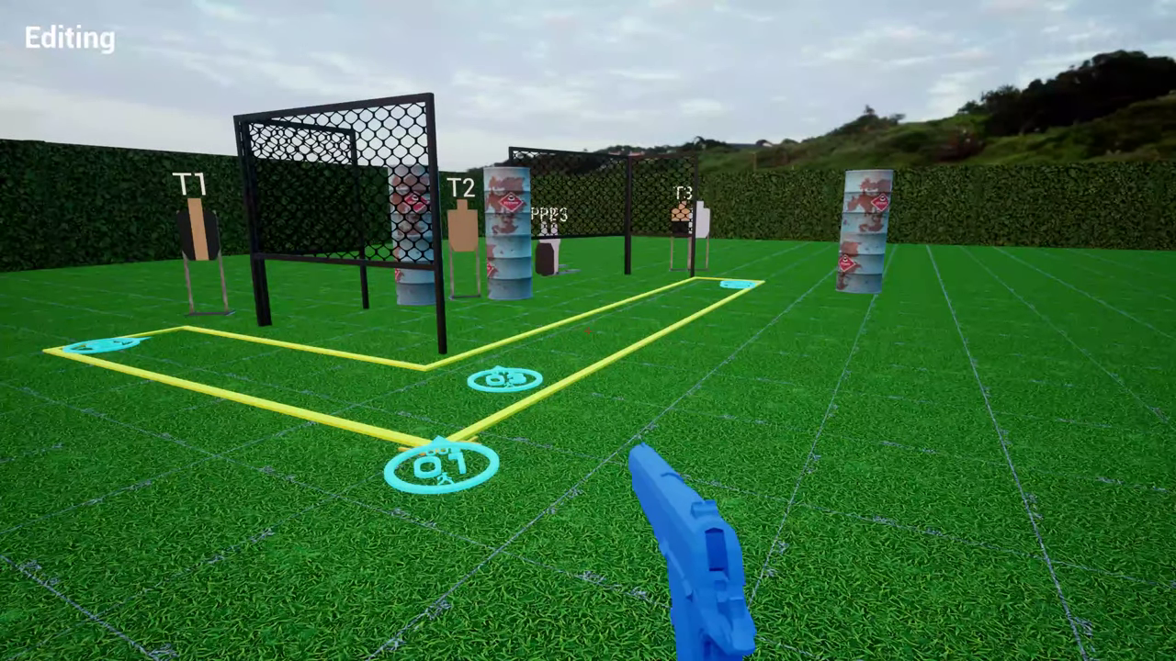
- Show the interface overlay, examine the shared stages listed in Stage Central, and leave the list without downloading any
key("Tab")
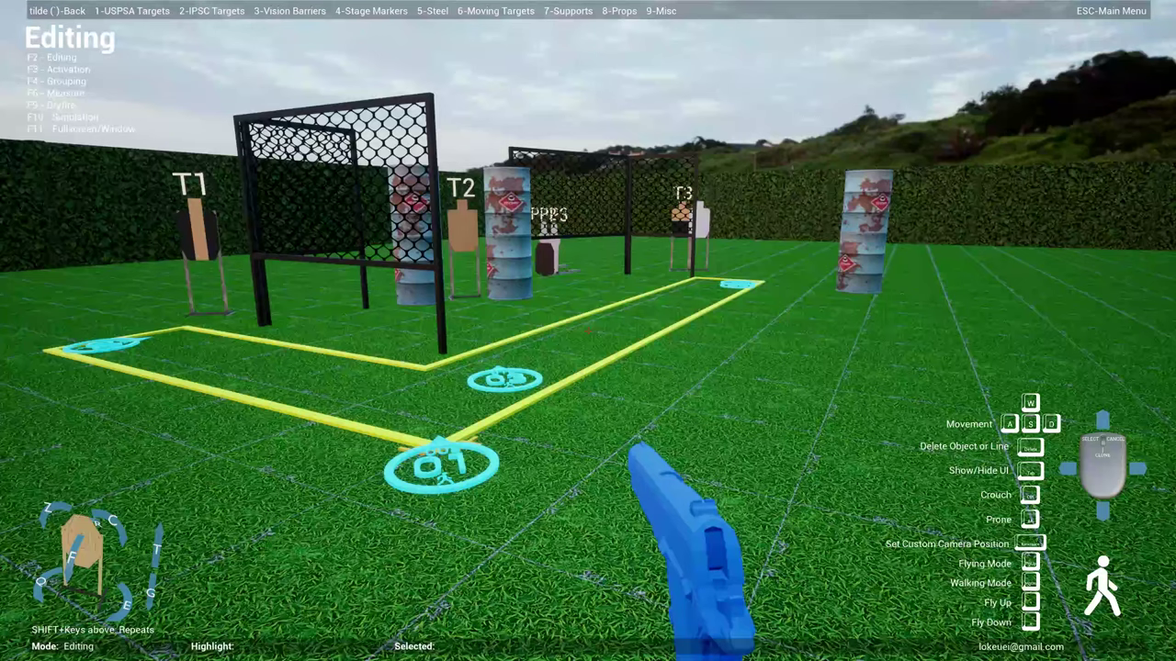
key("Escape")
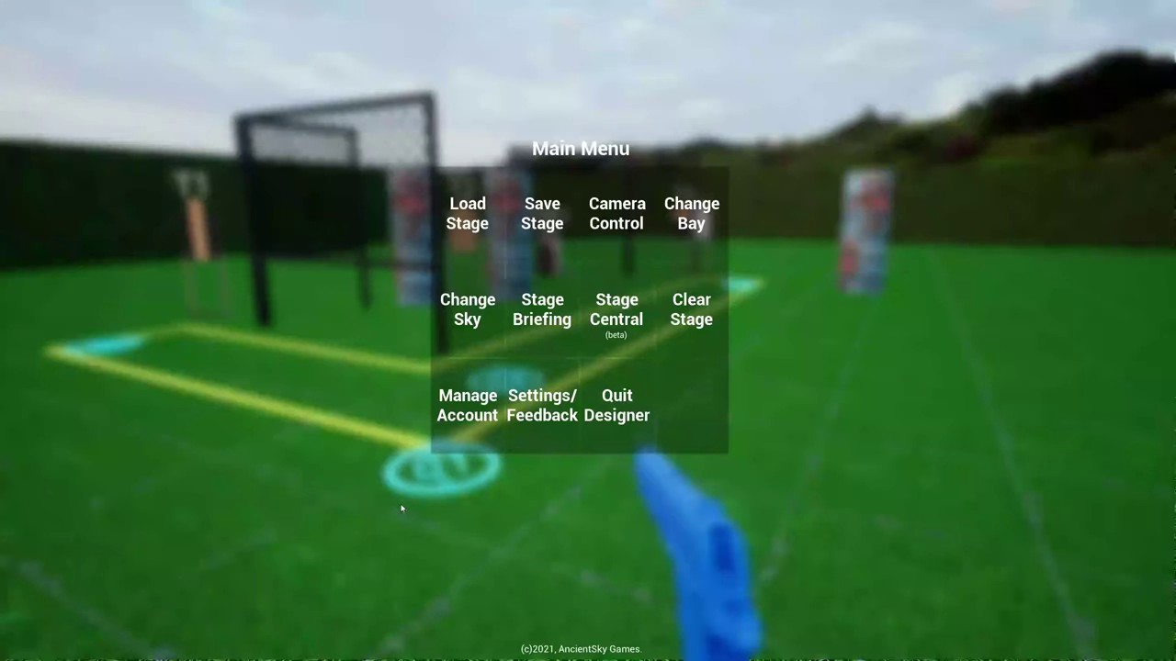
left_click(639, 305)
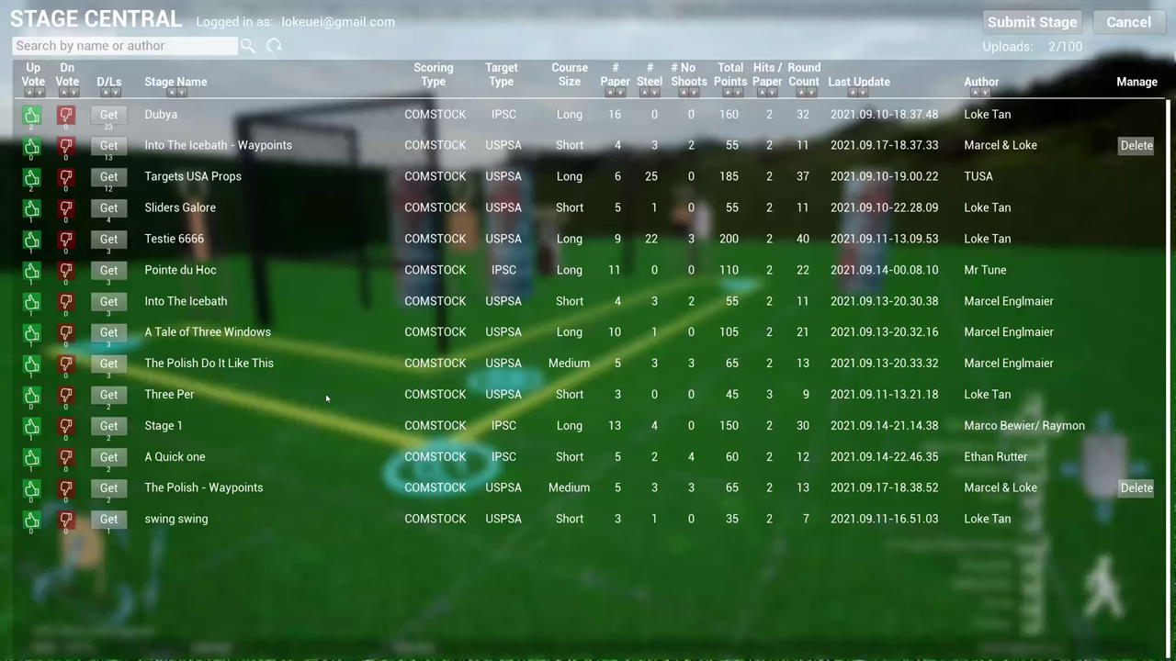
left_click(1128, 22)
- View the settings and feedback options, then return to the stage without changing anything
left_click(563, 416)
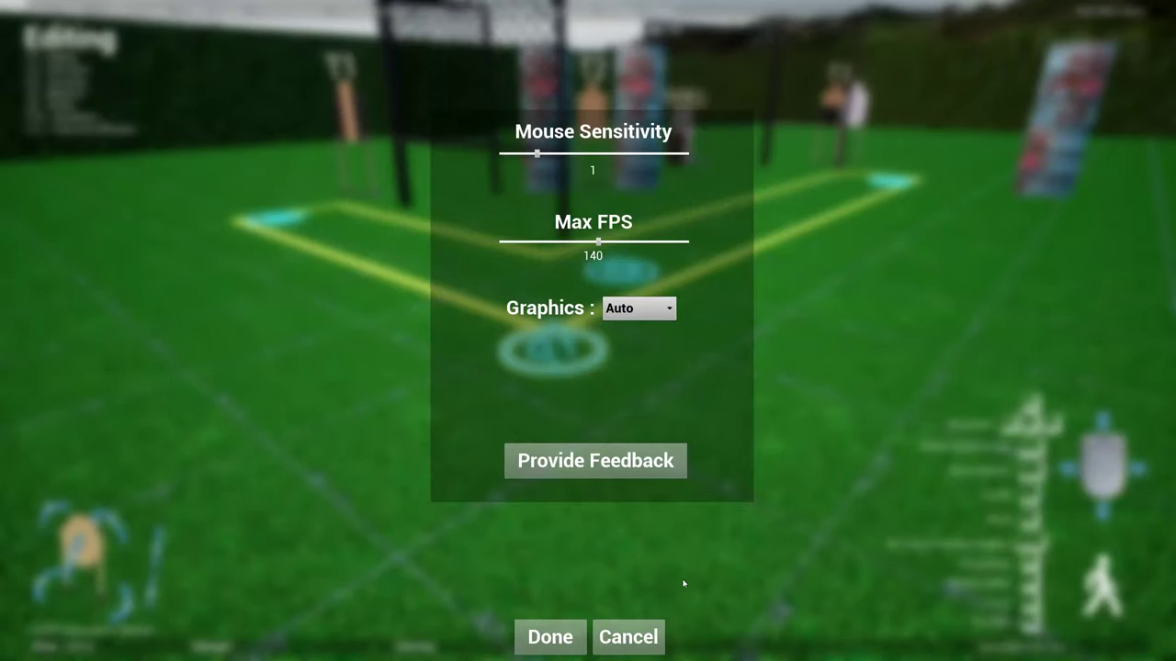
left_click(628, 636)
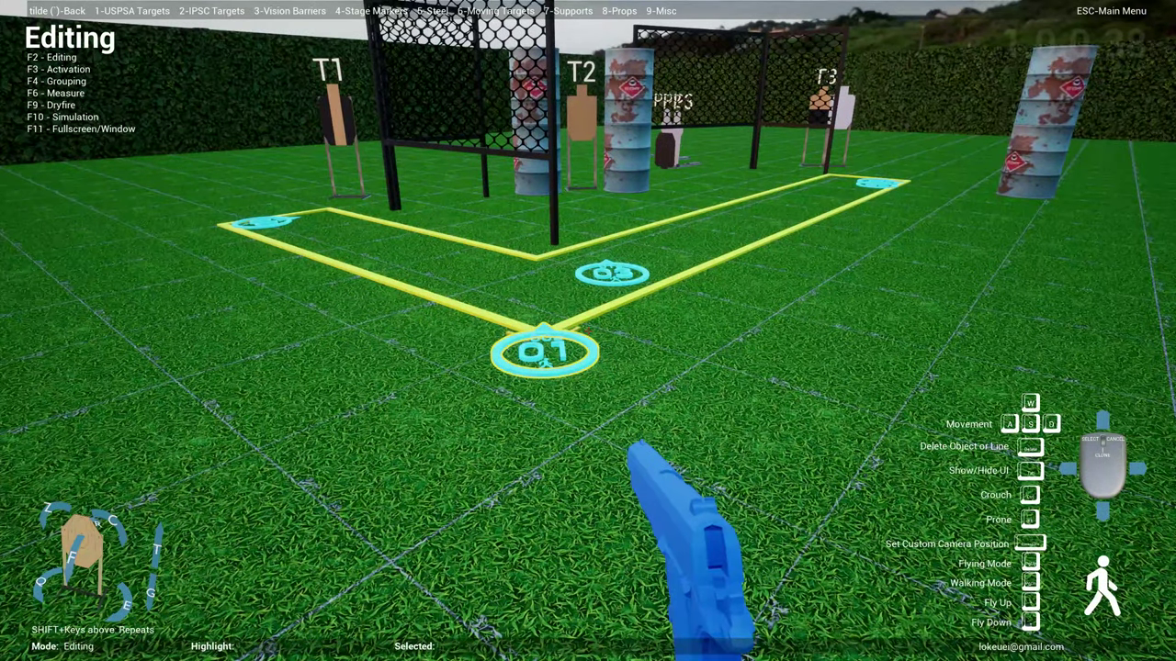